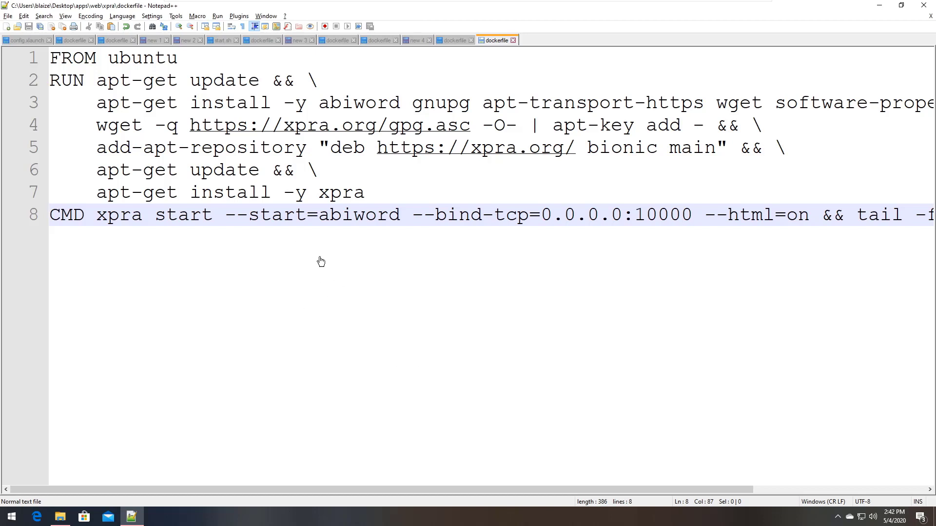
pyautogui.click(334, 200)
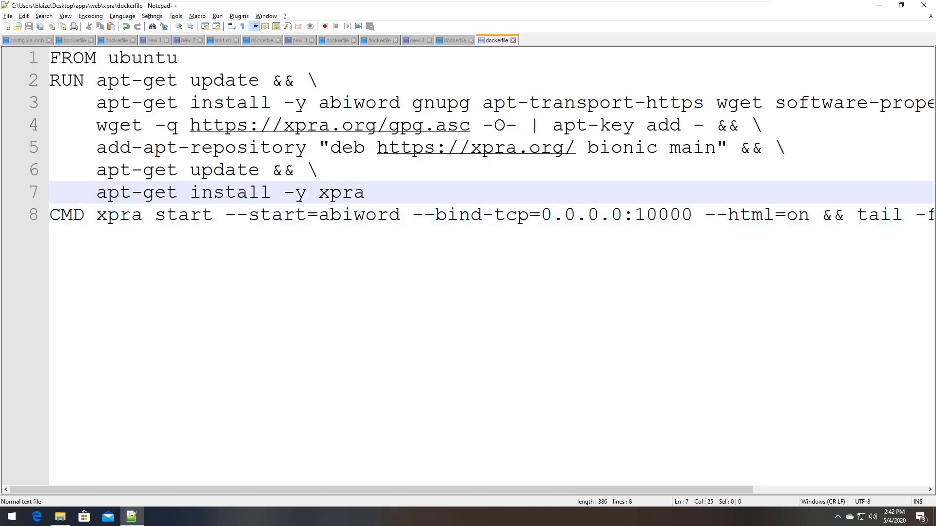
pyautogui.doubleClick(337, 197)
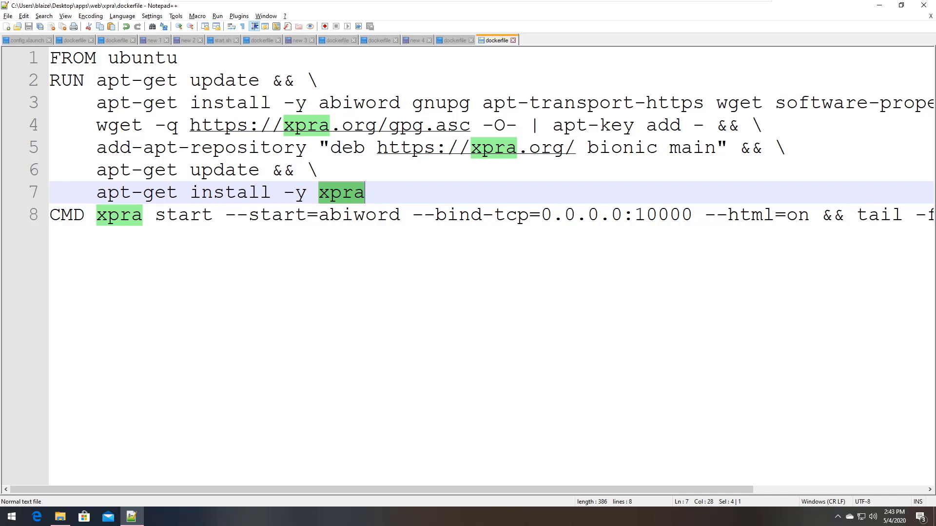
pyautogui.click(459, 104)
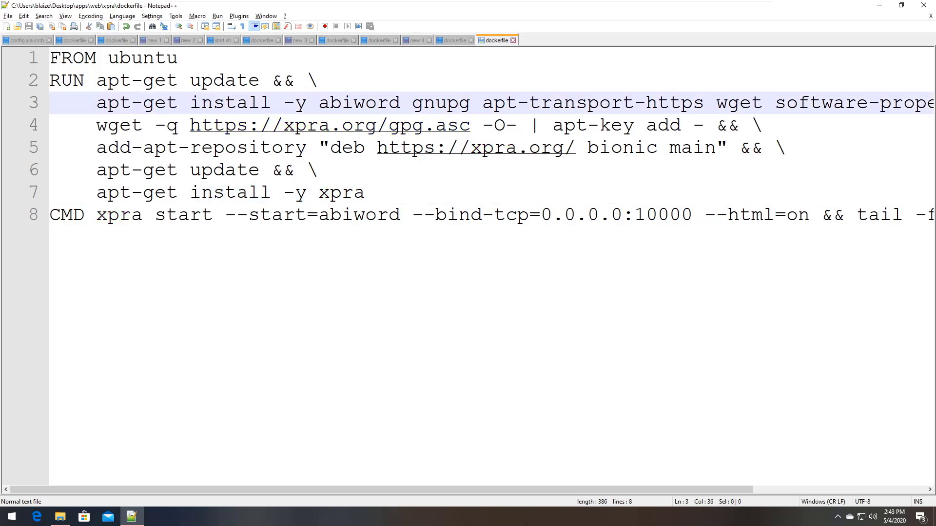
pyautogui.press('End')
pyautogui.press('Home')
pyautogui.press('Home')
pyautogui.doubleClick(342, 104)
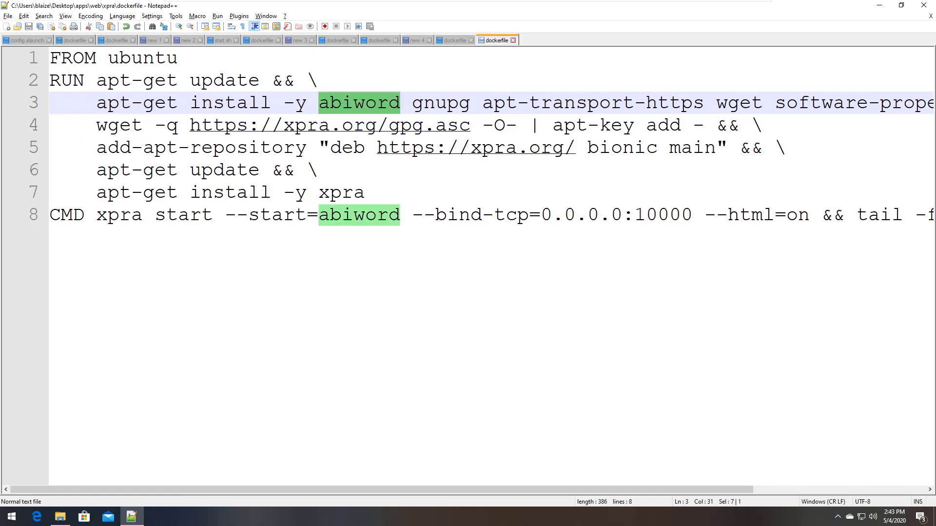
pyautogui.press('Right')
pyautogui.hotkey('shift', 'End')
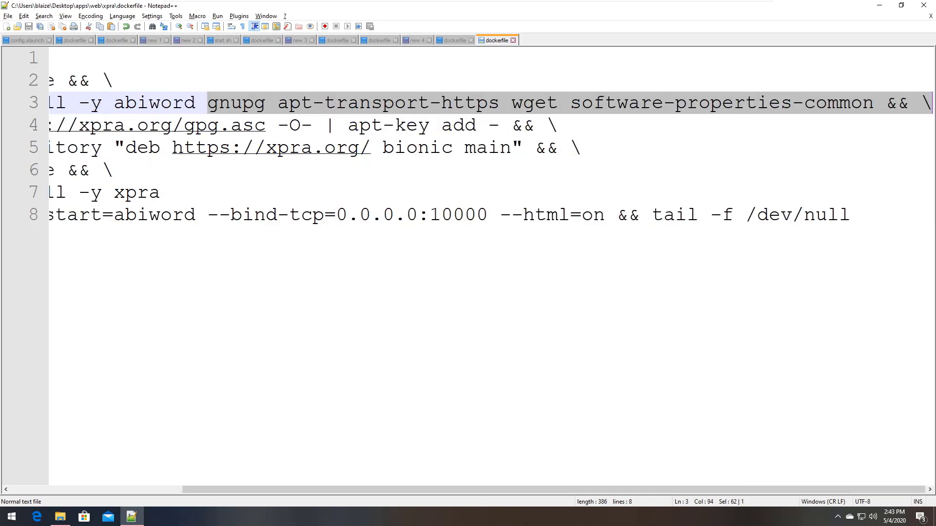
pyautogui.press('Home')
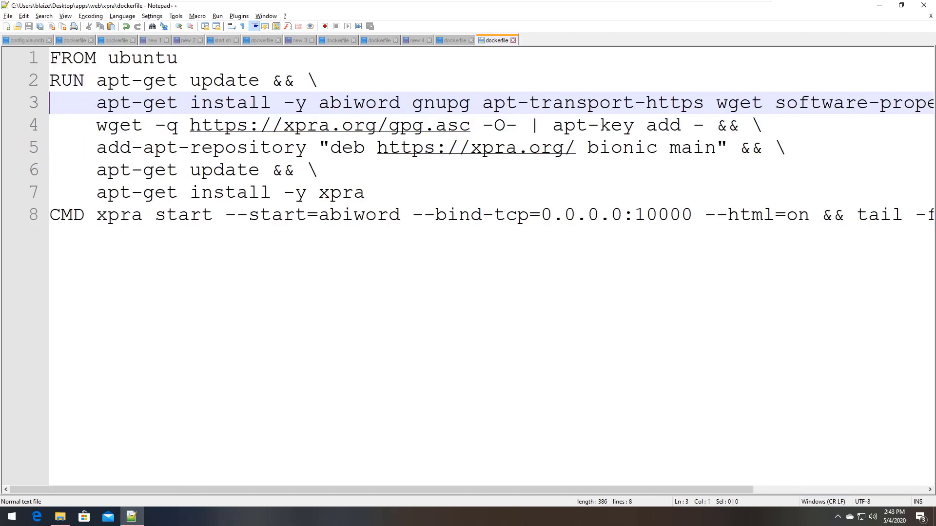
pyautogui.press('Down')
pyautogui.hotkey('shift', 'Down')
pyautogui.hotkey('shift', 'Down')
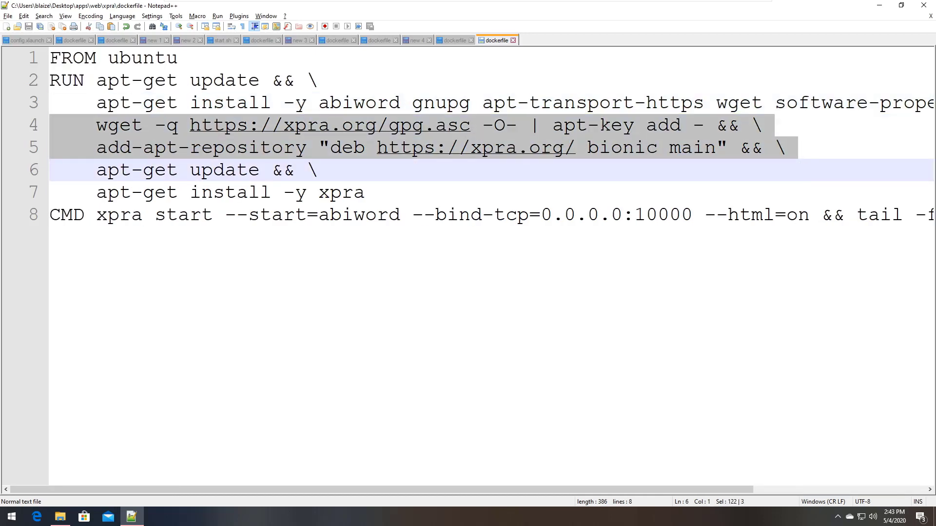
pyautogui.press('End')
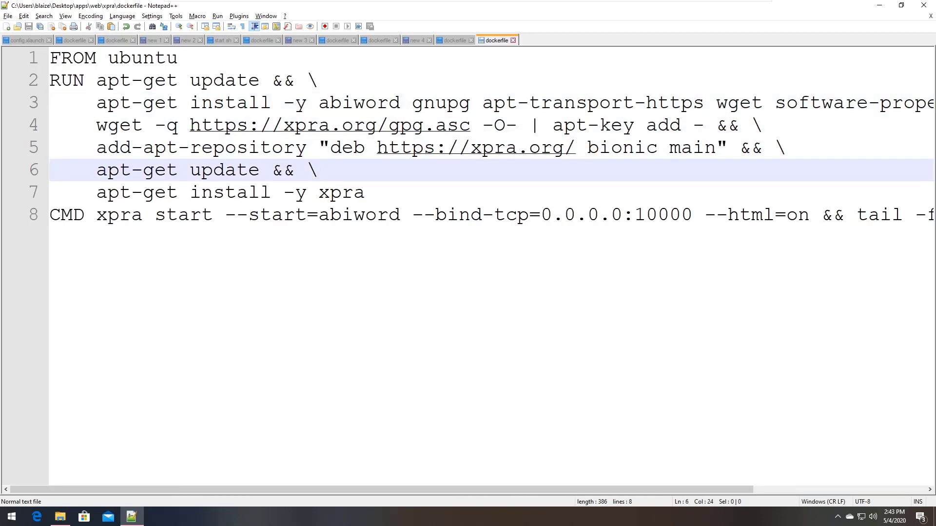
pyautogui.press('Down')
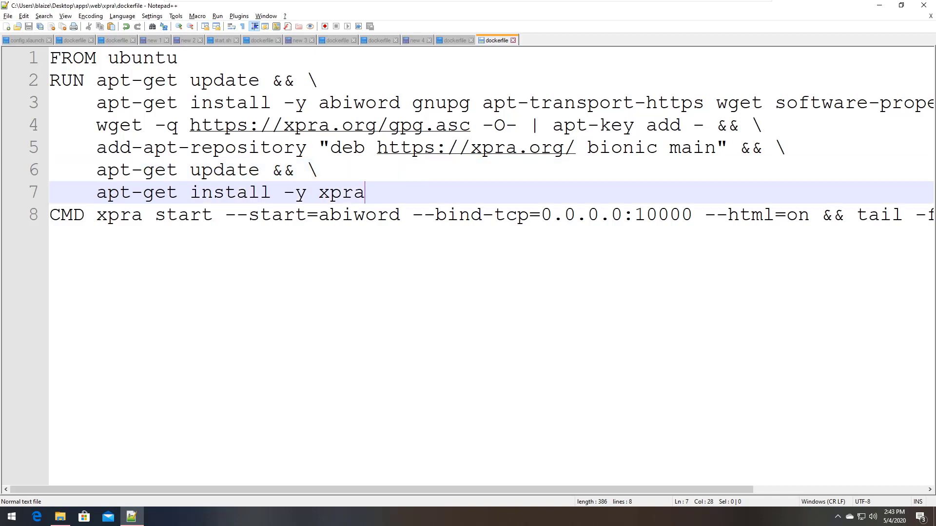
pyautogui.hotkey('shift', 'Home')
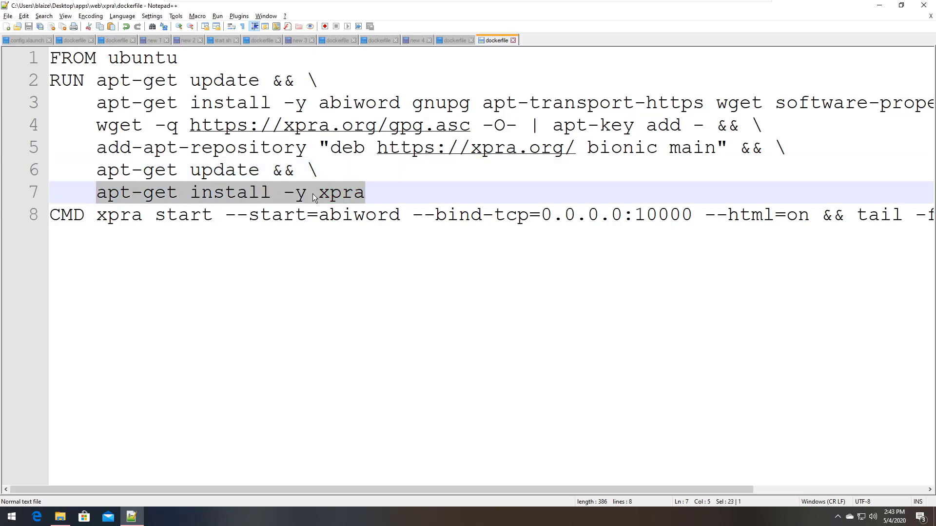
pyautogui.press('Down')
pyautogui.hotkey('shift', 'Right')
pyautogui.hotkey('shift', 'Right')
pyautogui.hotkey('shift', 'Right')
pyautogui.hotkey('shift', 'Right')
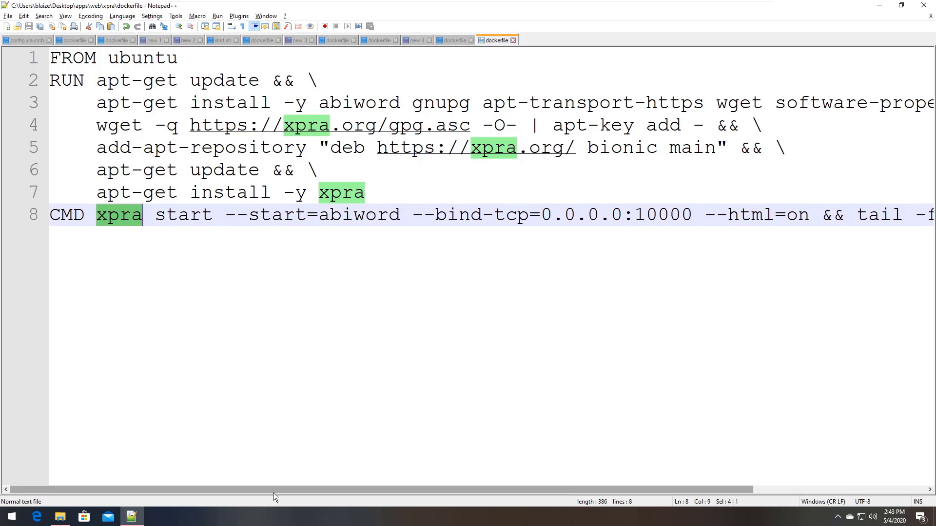
pyautogui.moveTo(273, 493); pyautogui.dragTo(289, 493)
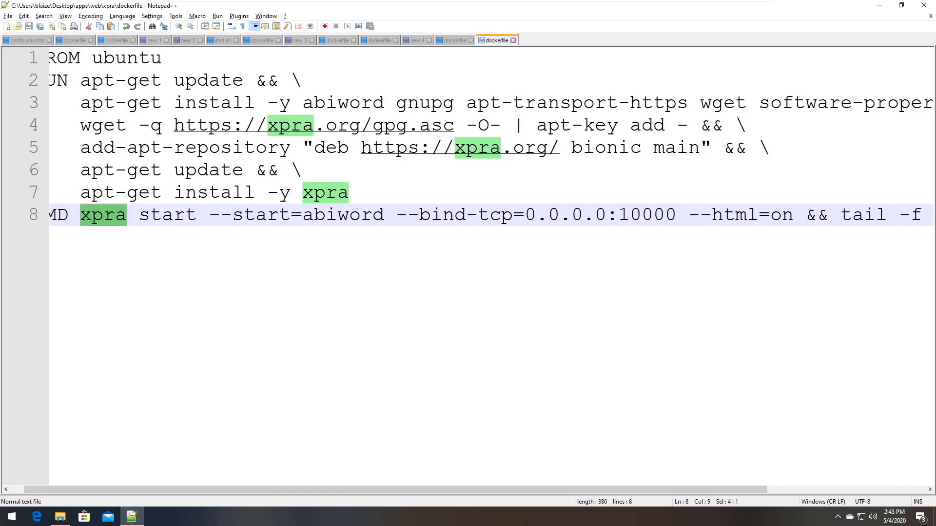
pyautogui.moveTo(209, 215); pyautogui.dragTo(677, 215)
pyautogui.moveTo(635, 487); pyautogui.dragTo(818, 478)
pyautogui.moveTo(499, 215); pyautogui.dragTo(606, 220)
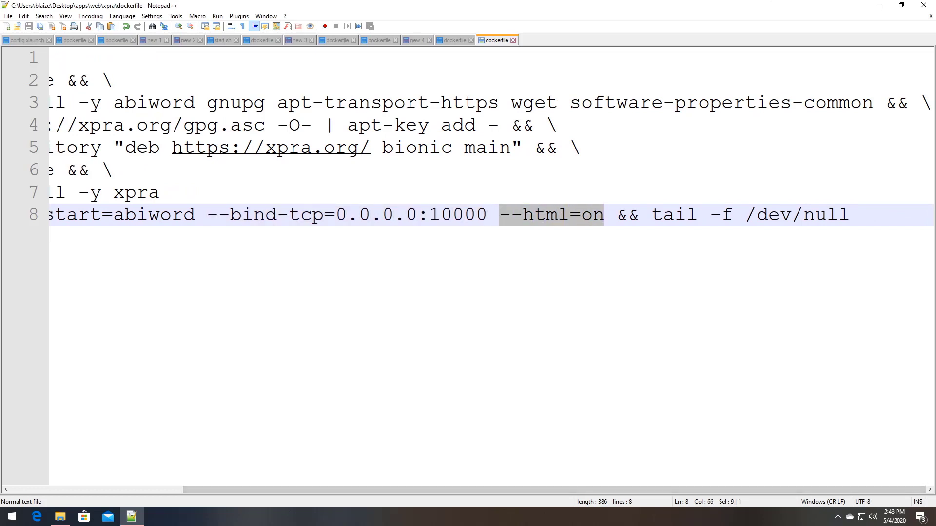
pyautogui.moveTo(617, 217); pyautogui.dragTo(851, 217)
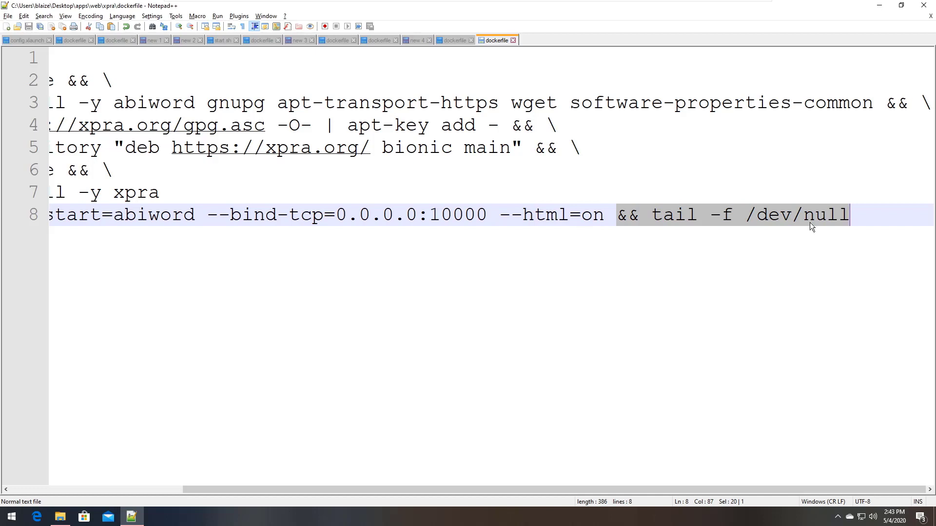
pyautogui.click(171, 491)
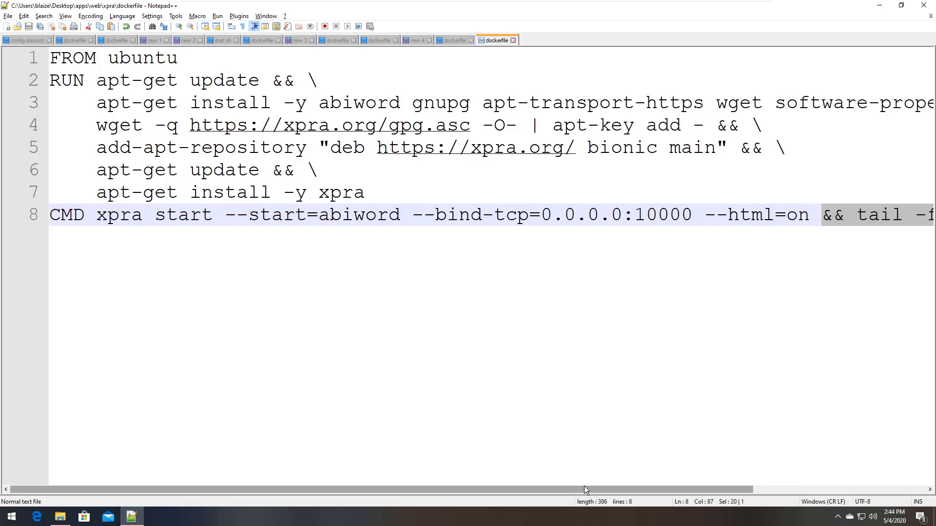
pyautogui.moveTo(585, 489); pyautogui.dragTo(760, 489)
pyautogui.moveTo(851, 215); pyautogui.dragTo(663, 215)
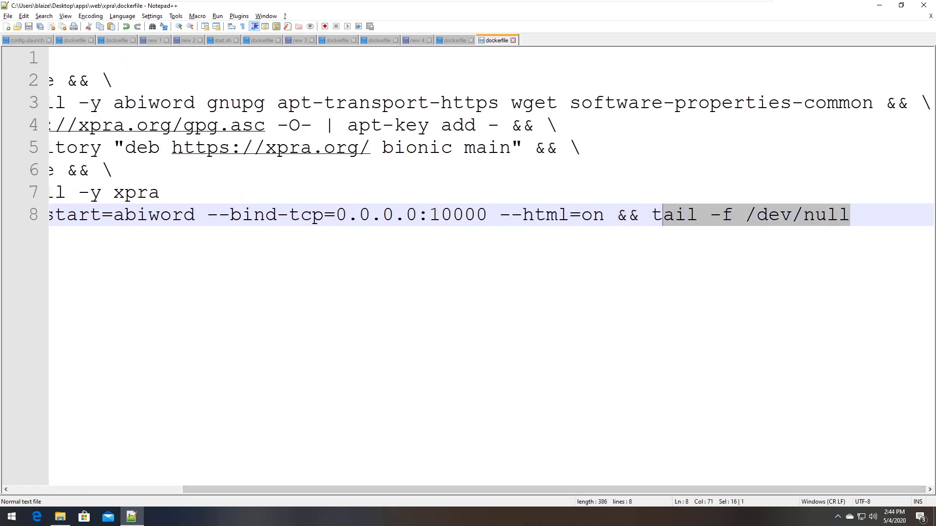
pyautogui.moveTo(369, 490); pyautogui.dragTo(161, 475)
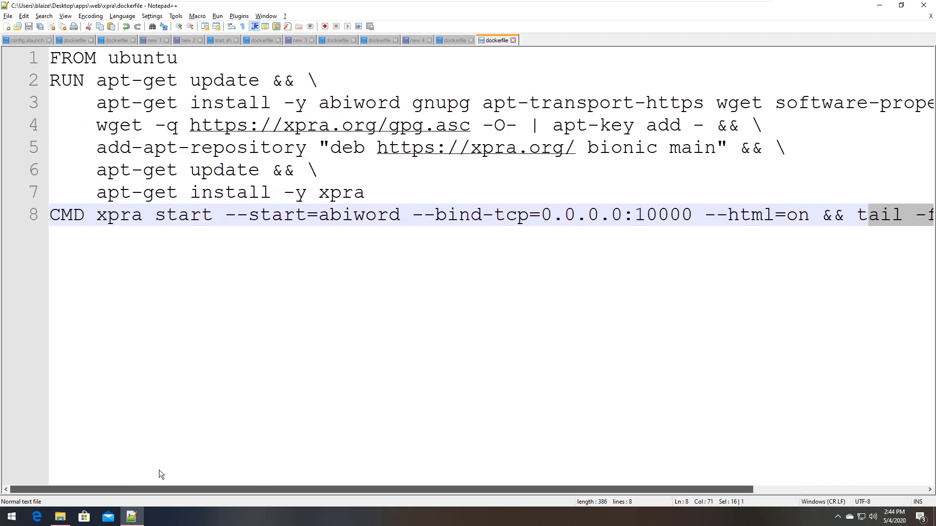
# From a Command Prompt in the dockerfile's folder, run docker run -p 8080:10000 xpra
pyautogui.rightClick(492, 40)
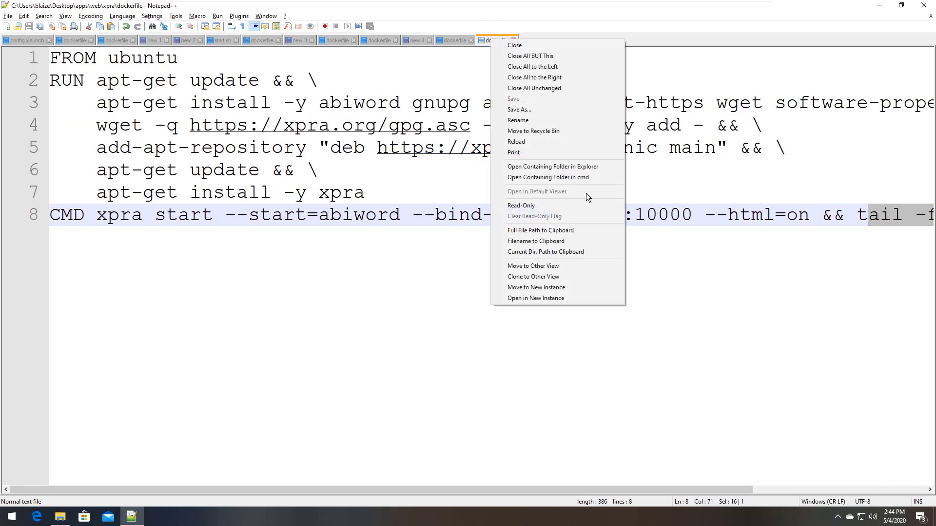
pyautogui.click(508, 180)
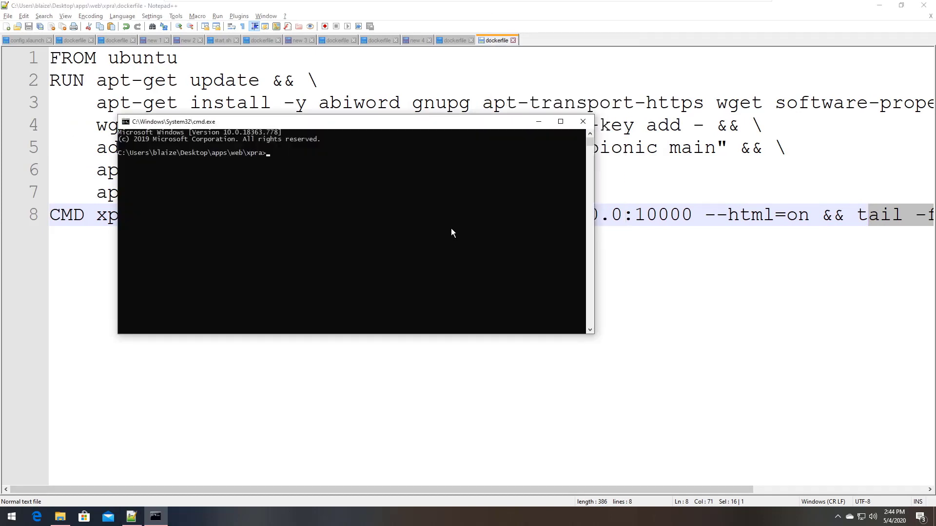
pyautogui.write('docker run -p 8080:10000')
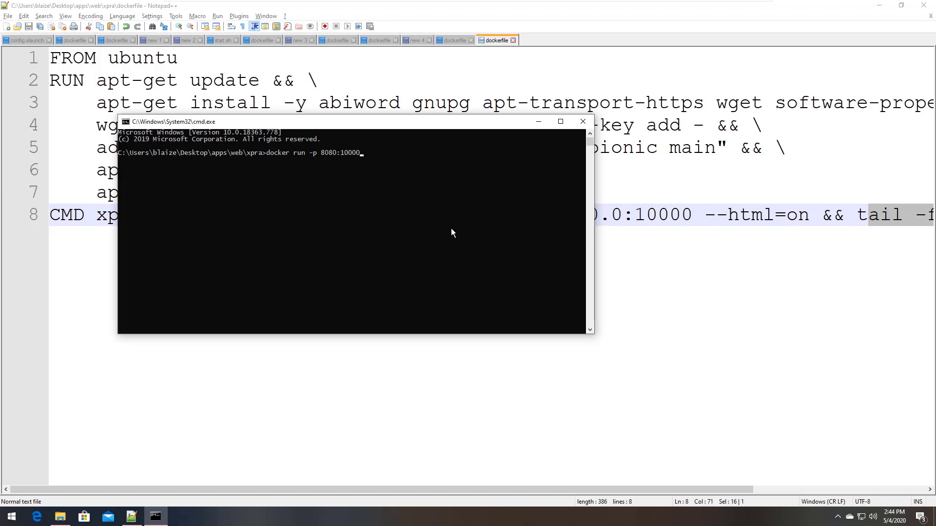
pyautogui.write(' xpra')
pyautogui.press('Return')
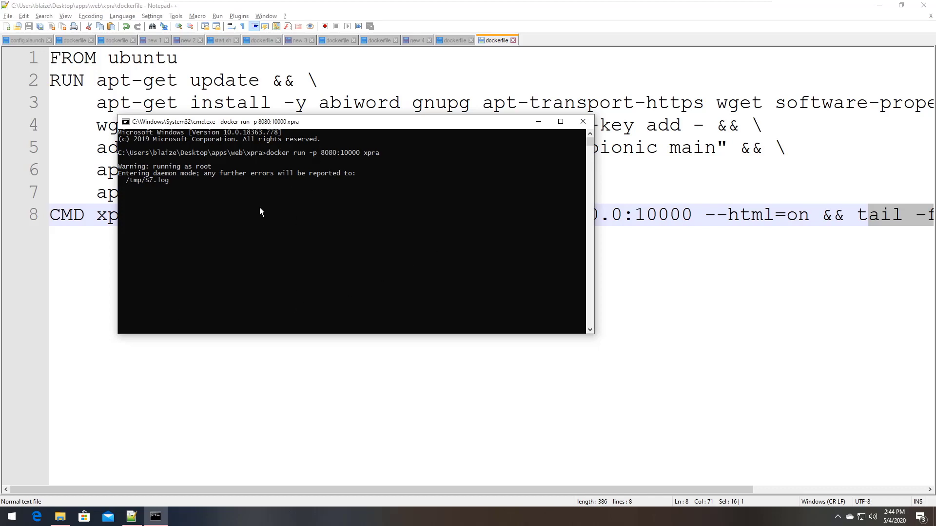
pyautogui.click(43, 518)
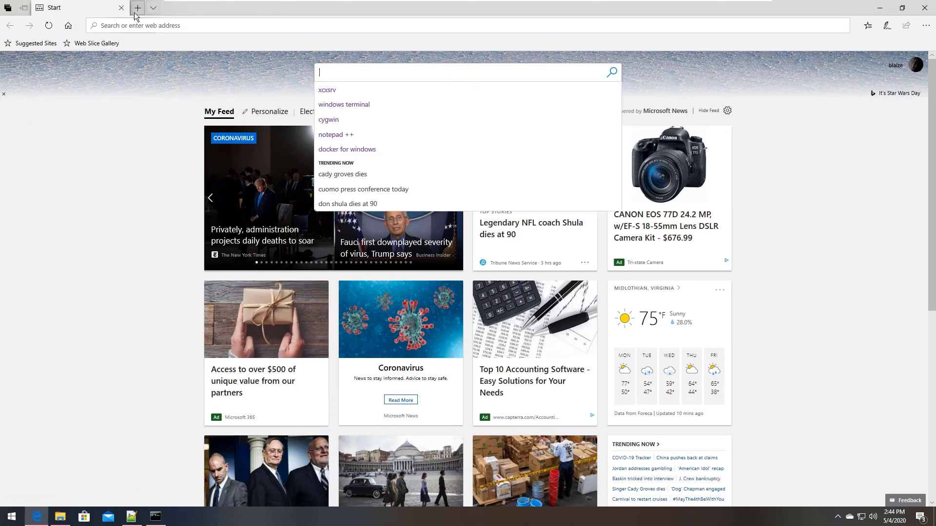
pyautogui.click(149, 25)
pyautogui.write('http://localhost:8080/')
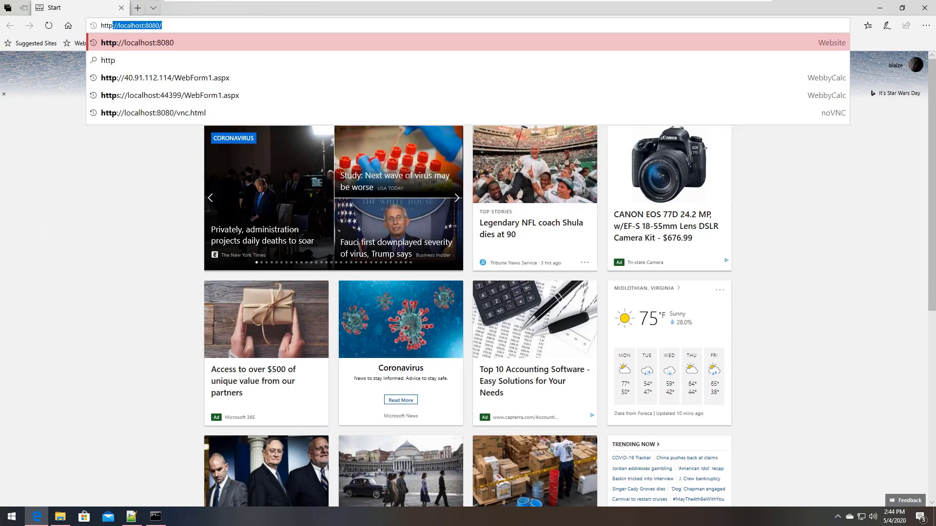
pyautogui.press('Return')
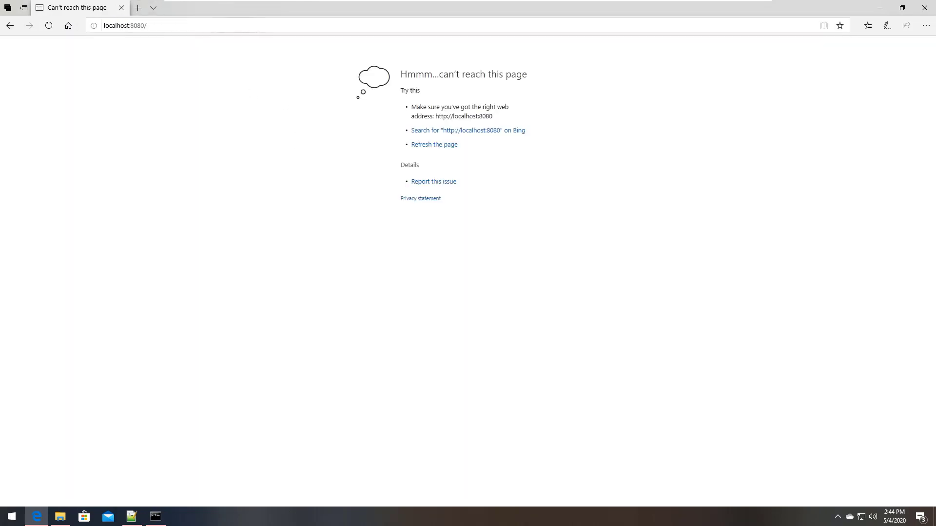
pyautogui.click(239, 25)
pyautogui.press('Return')
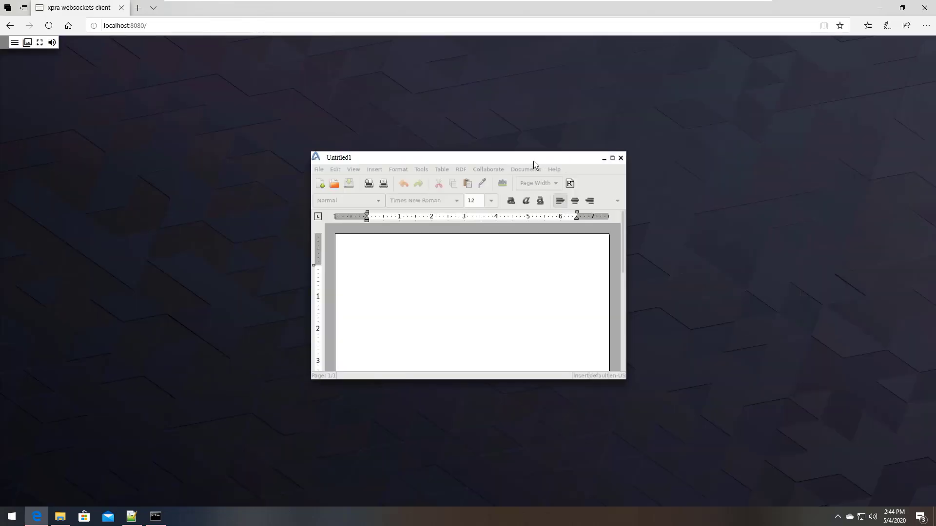
# Maximize the AbiWord Untitled1 window to fill the page and place the cursor in the document
pyautogui.moveTo(526, 157); pyautogui.dragTo(604, 146)
pyautogui.click(657, 144)
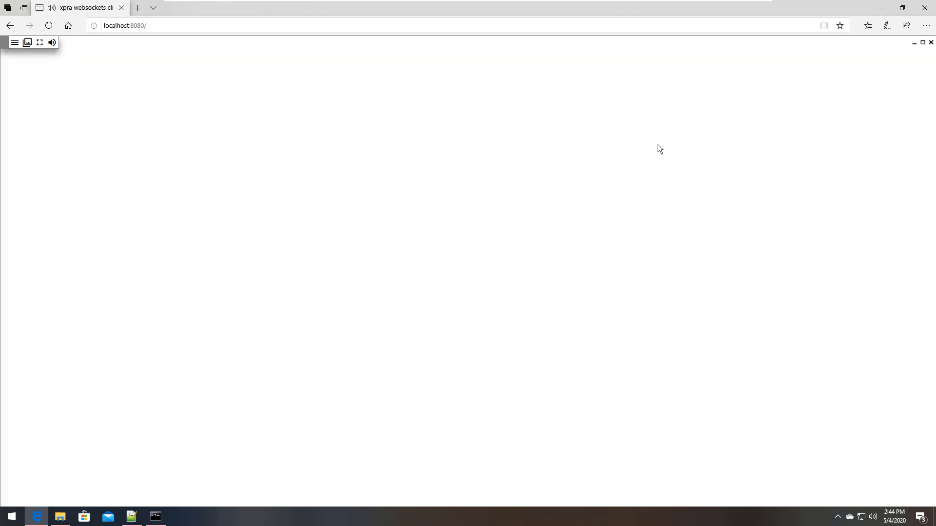
pyautogui.click(189, 190)
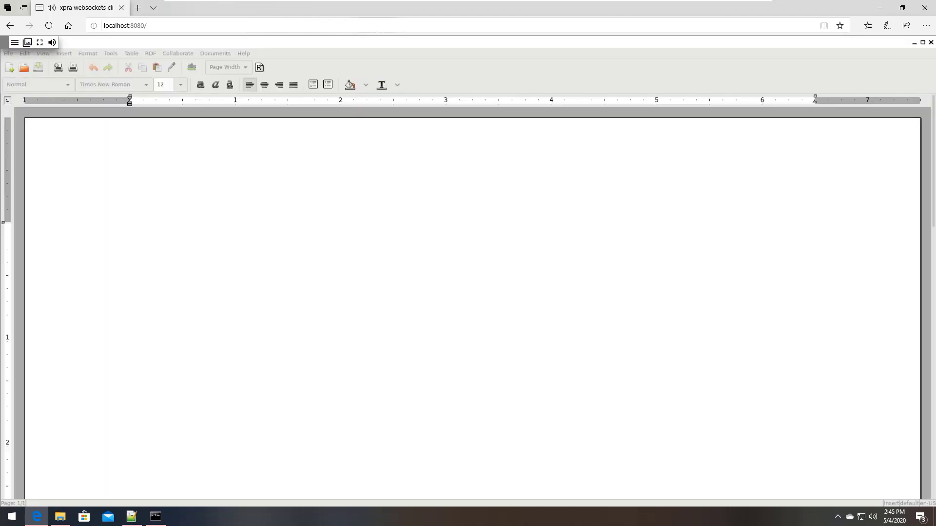
# Type the user's name followed by 'is typing into this window', fixing the stray 'e' and missing 'g'
pyautogui.write('b')
pyautogui.write('laize')
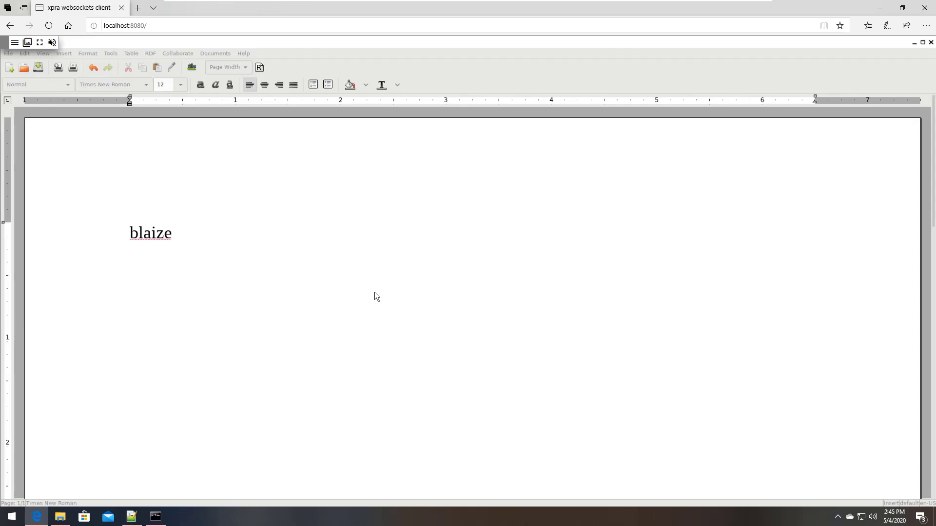
pyautogui.write('typin int')
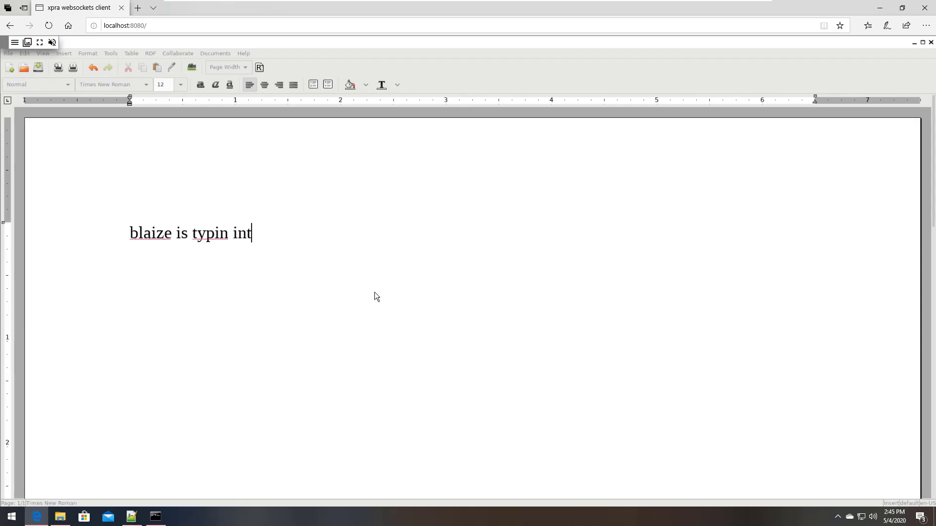
pyautogui.write('o the')
pyautogui.press('BackSpace')
pyautogui.write('is window')
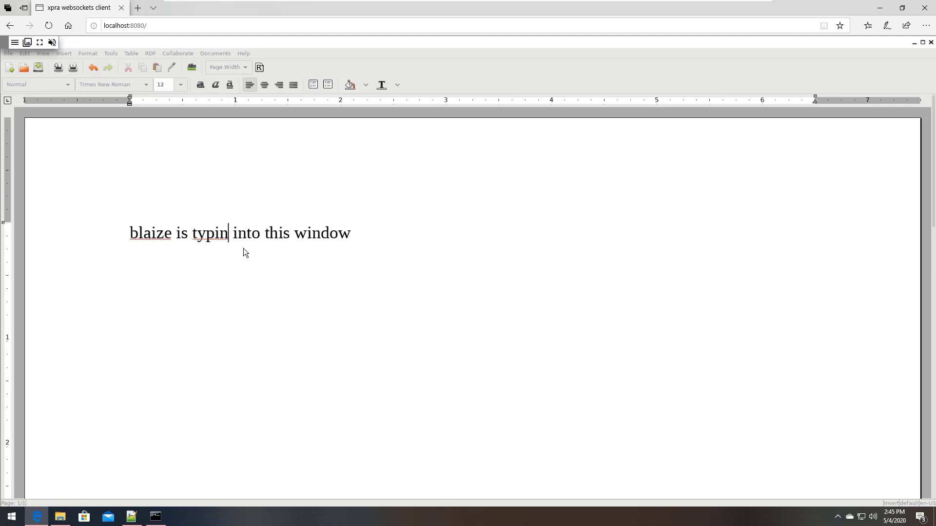
pyautogui.write('g')
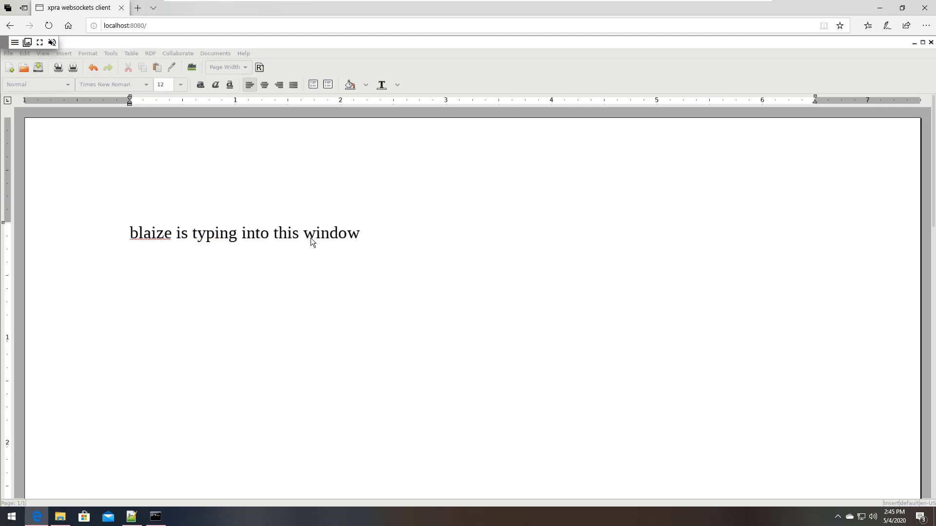
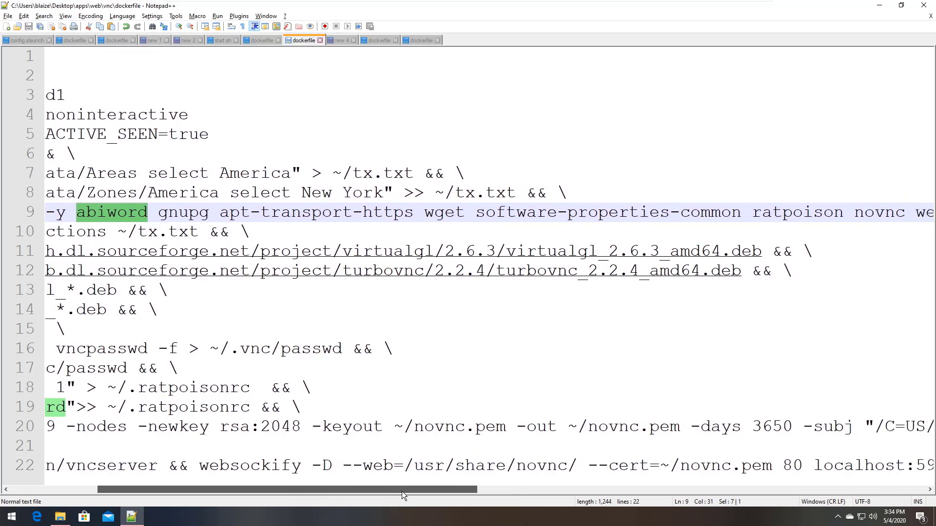
pyautogui.click(158, 213)
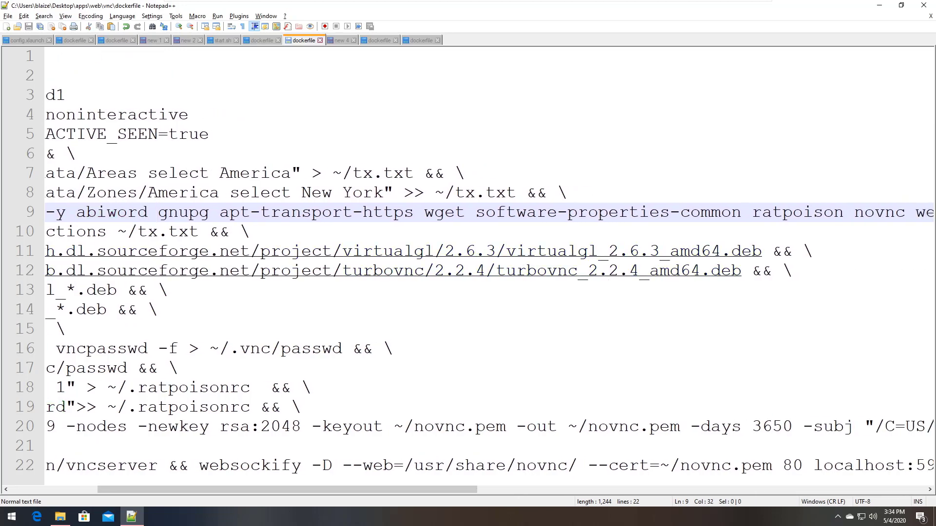
pyautogui.keyDown('shift'); pyautogui.click(742, 212); pyautogui.keyUp('shift')
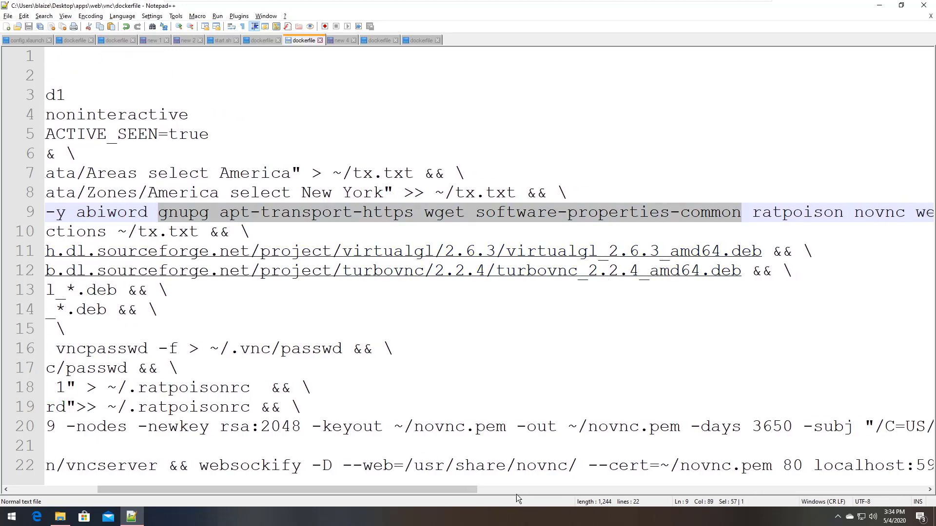
pyautogui.moveTo(460, 489); pyautogui.dragTo(714, 490)
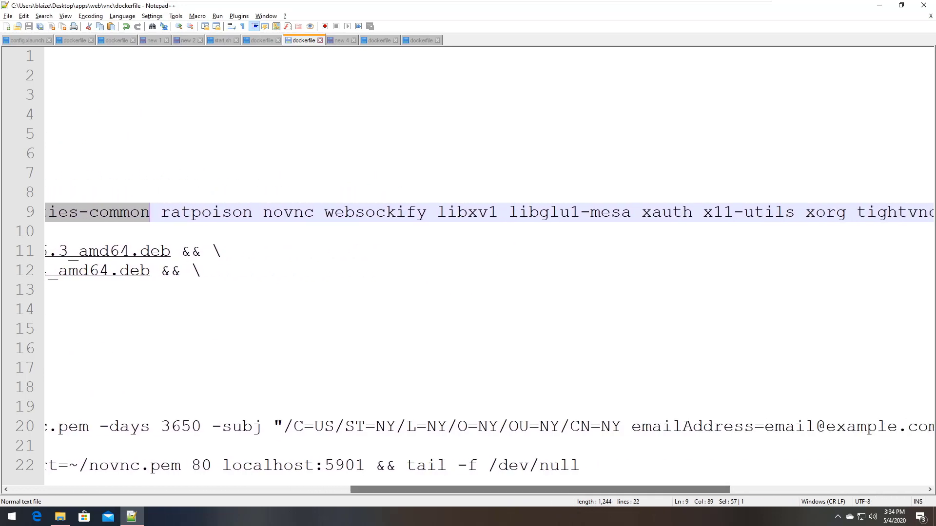
pyautogui.doubleClick(206, 213)
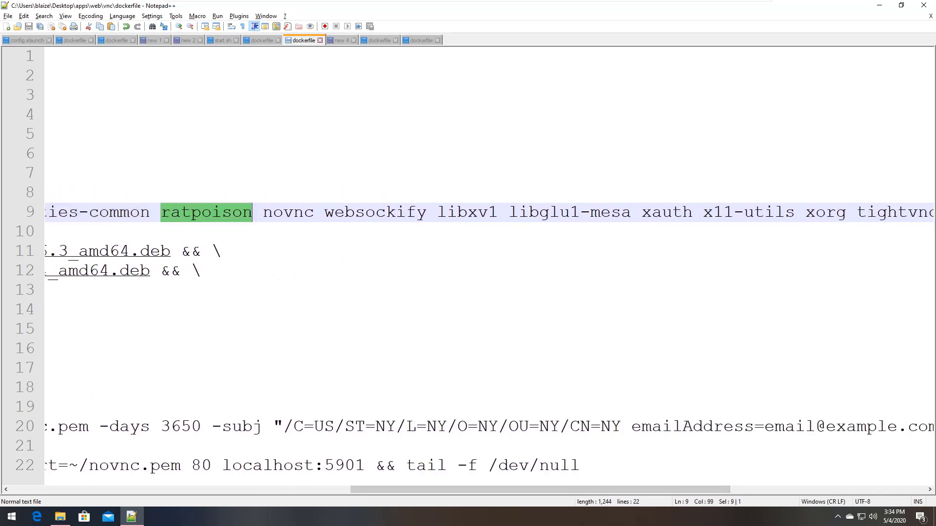
pyautogui.doubleClick(294, 215)
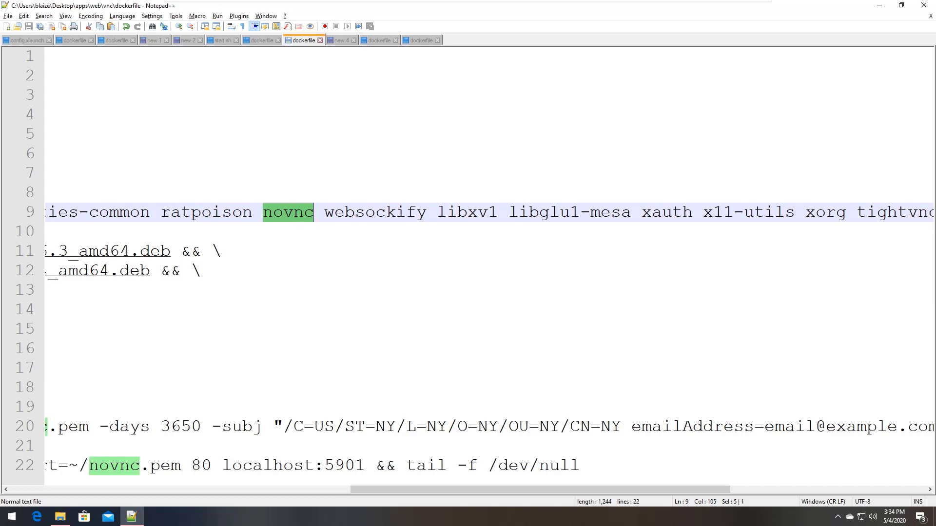
pyautogui.click(344, 213)
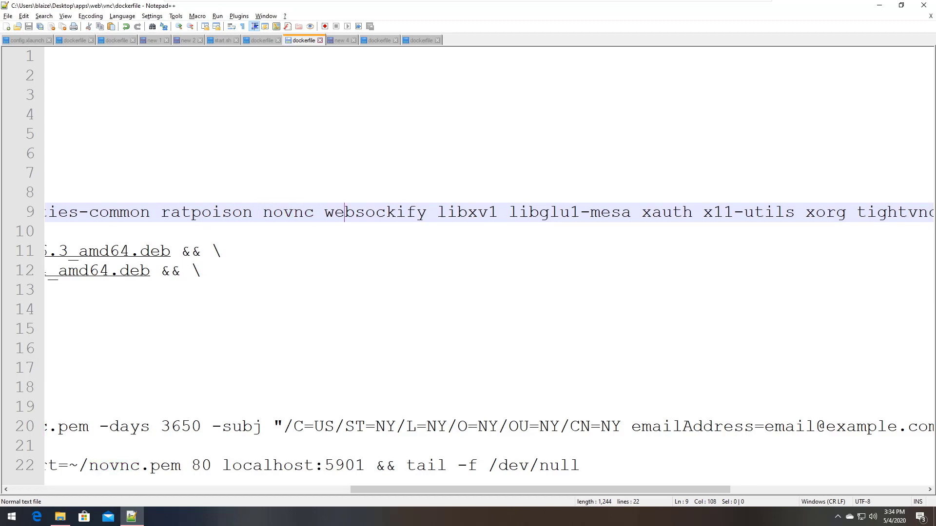
pyautogui.doubleClick(344, 213)
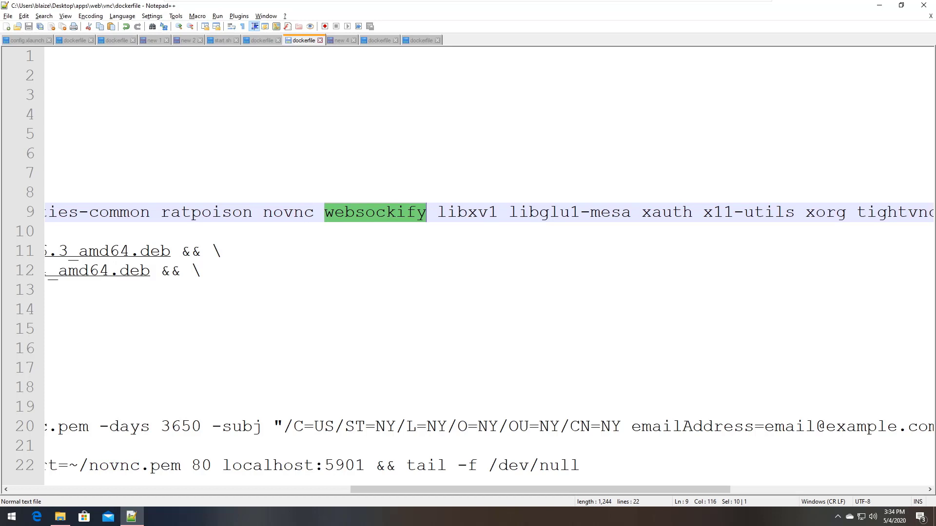
pyautogui.moveTo(437, 213); pyautogui.dragTo(846, 213)
pyautogui.click(887, 213)
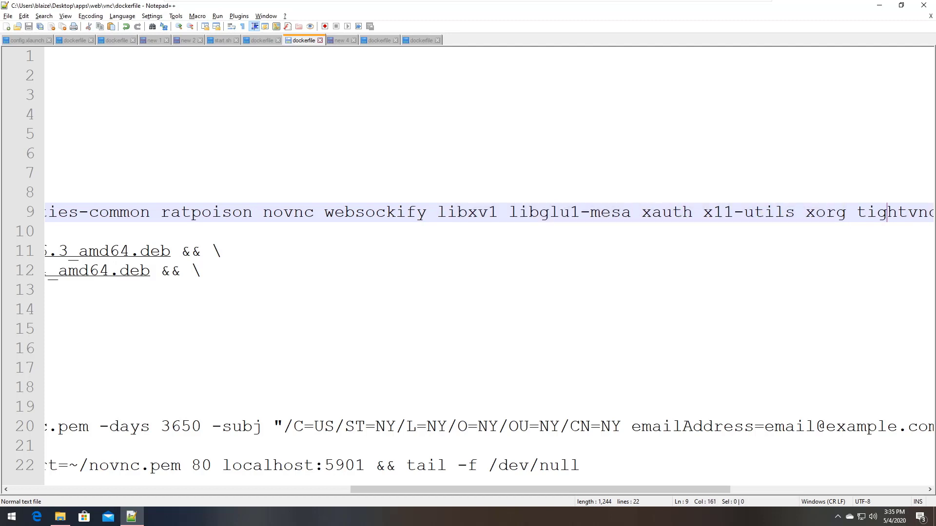
pyautogui.moveTo(572, 488); pyautogui.dragTo(233, 469)
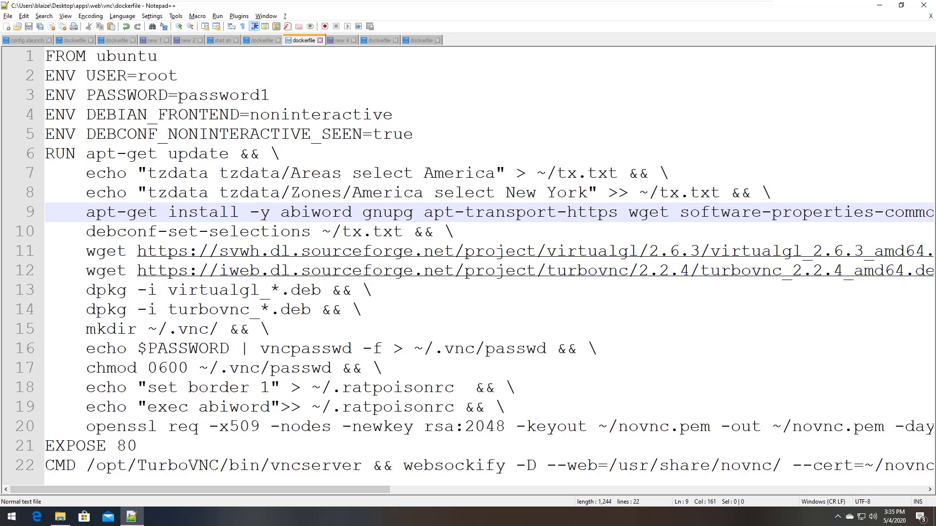
pyautogui.click(403, 232)
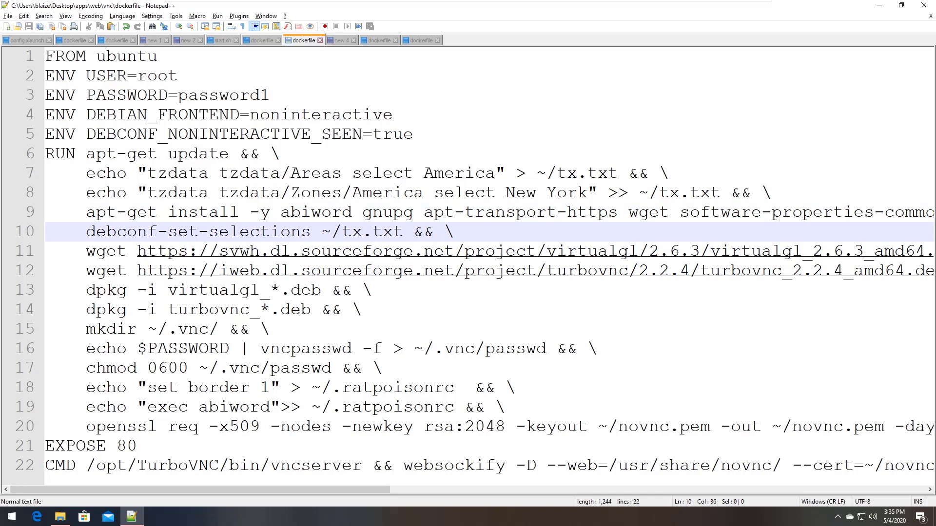
pyautogui.press('Home')
pyautogui.press('Home')
pyautogui.hotkey('shift', 'Down')
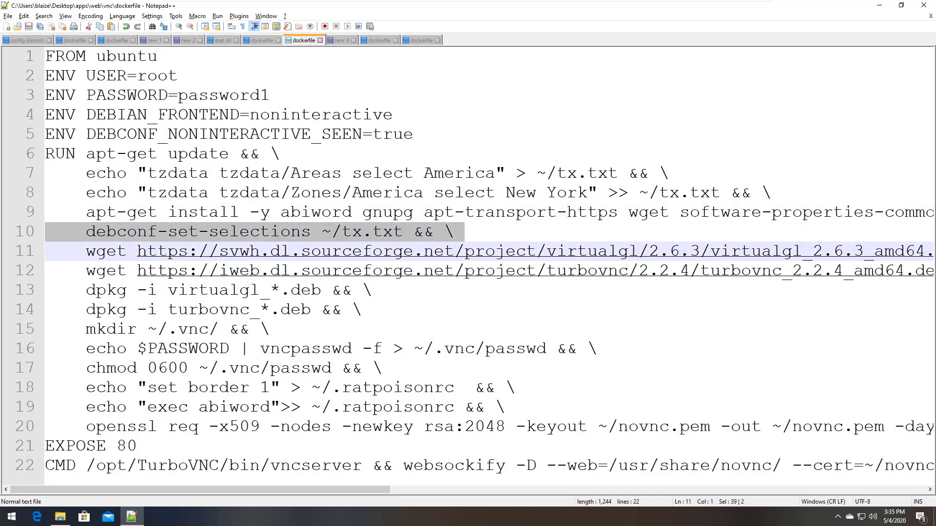
pyautogui.moveTo(409, 115); pyautogui.dragTo(55, 134)
pyautogui.moveTo(413, 135); pyautogui.dragTo(45, 115)
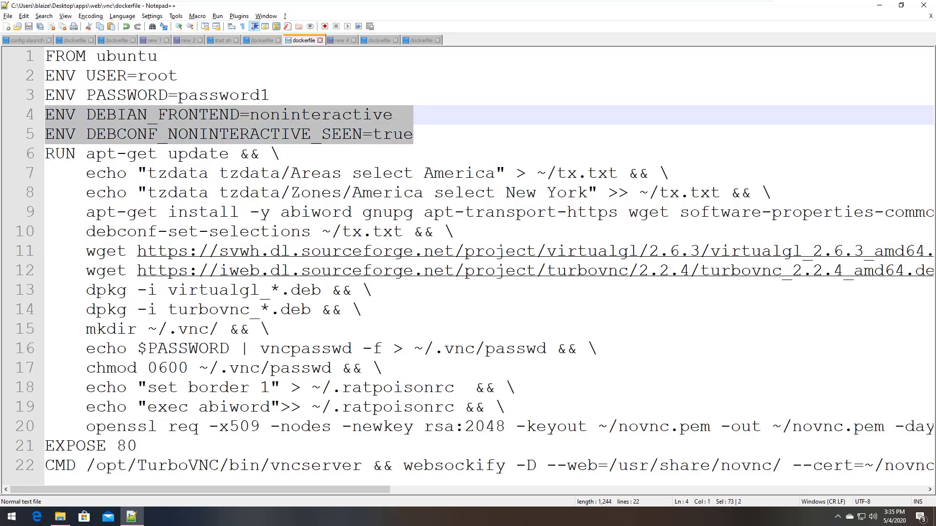
pyautogui.click(372, 174)
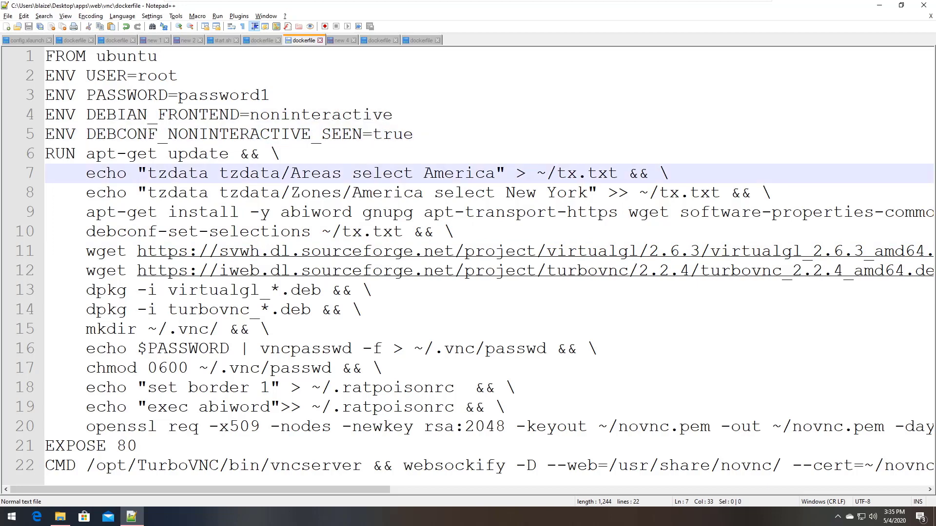
pyautogui.press('Home')
pyautogui.hotkey('shift', 'Down')
pyautogui.hotkey('shift', 'Down')
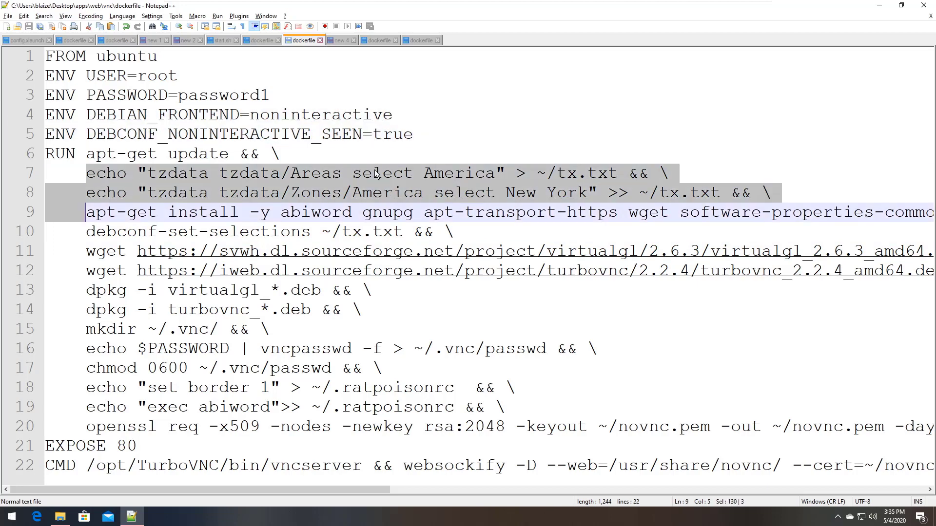
pyautogui.click(458, 290)
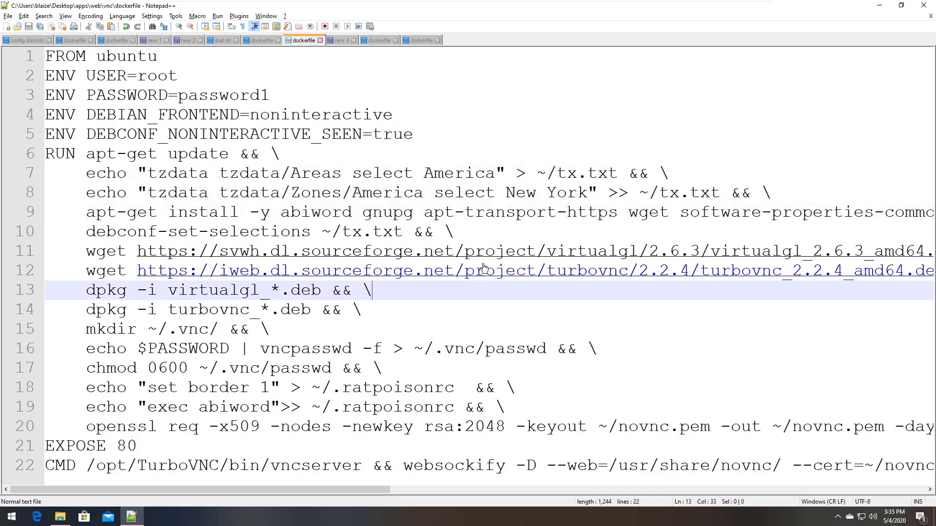
pyautogui.click(475, 251)
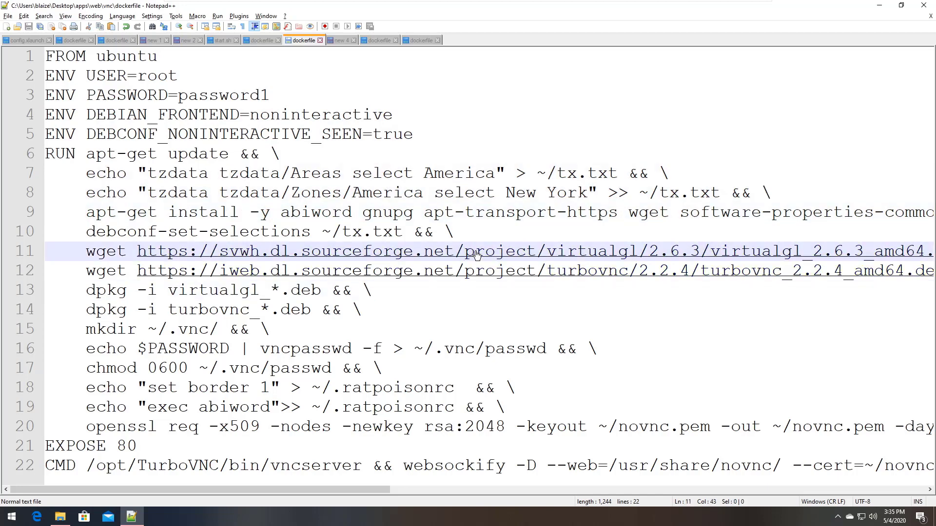
pyautogui.press('Home')
pyautogui.press('Home')
pyautogui.hotkey('shift', 'Down')
pyautogui.hotkey('shift', 'Down')
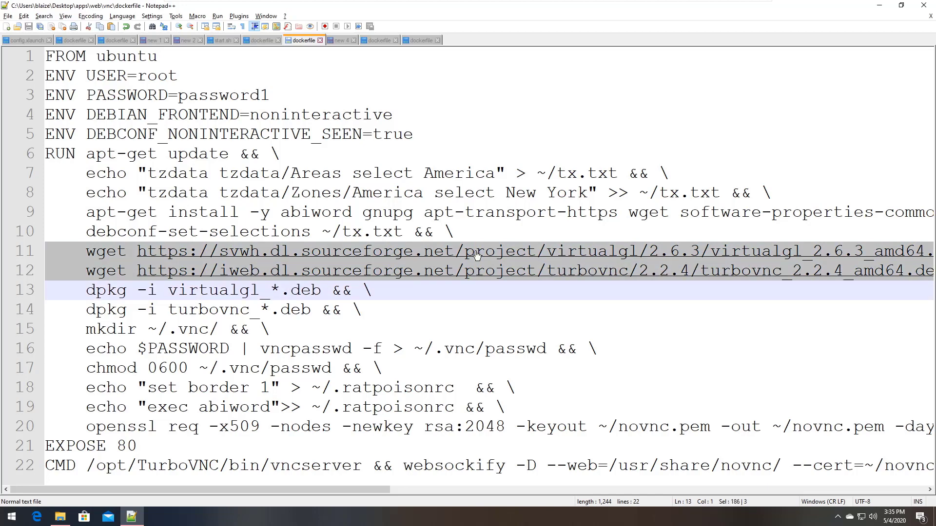
pyautogui.moveTo(271, 330); pyautogui.dragTo(106, 311)
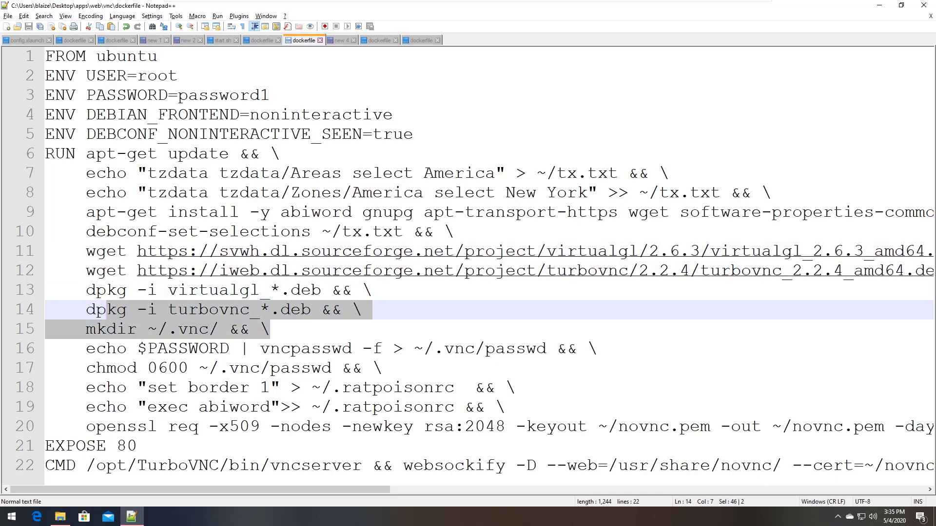
pyautogui.doubleClick(212, 292)
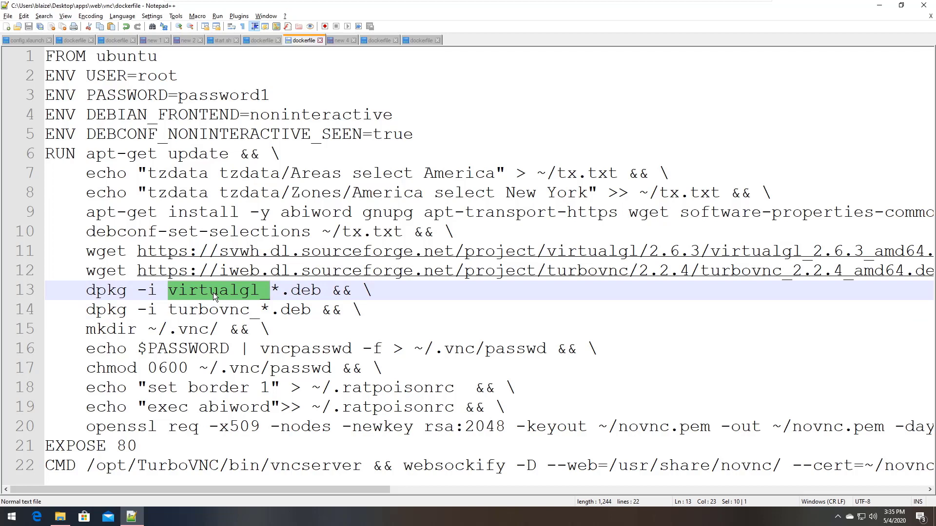
pyautogui.doubleClick(217, 310)
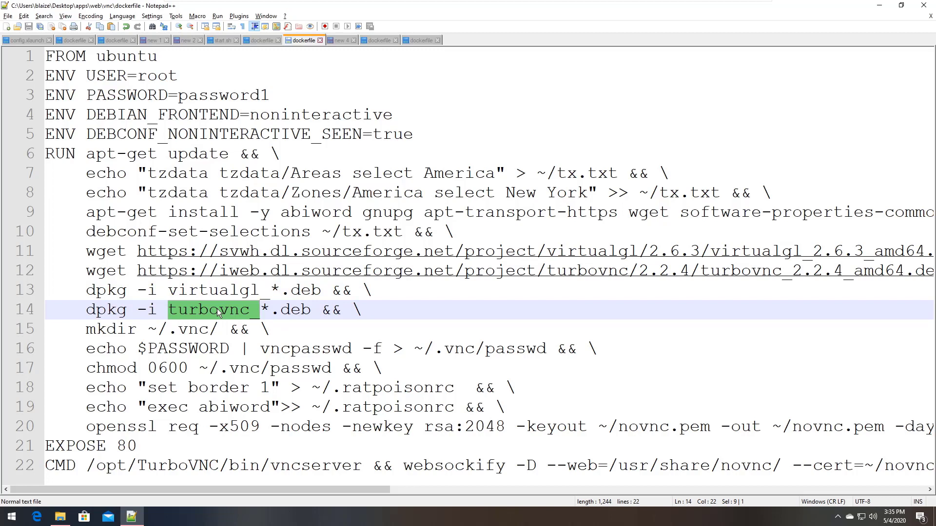
pyautogui.doubleClick(223, 291)
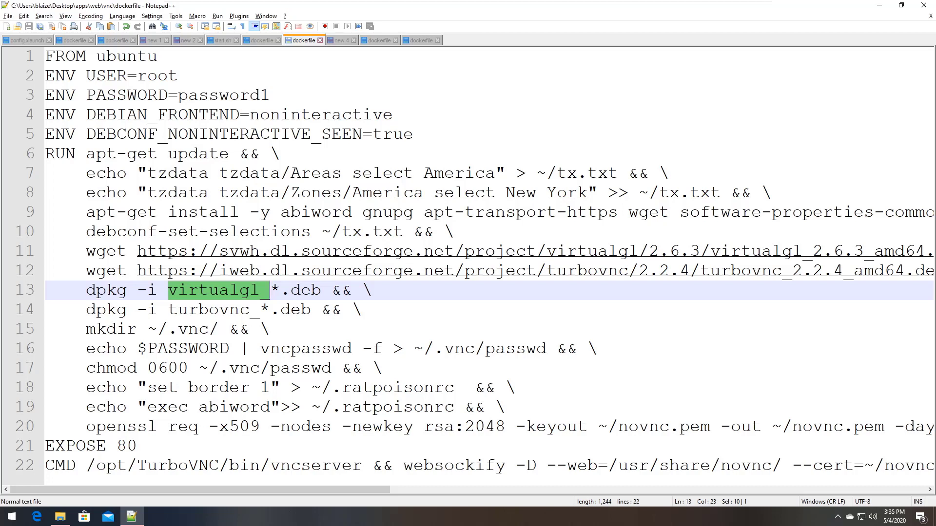
pyautogui.moveTo(29, 368); pyautogui.dragTo(29, 336)
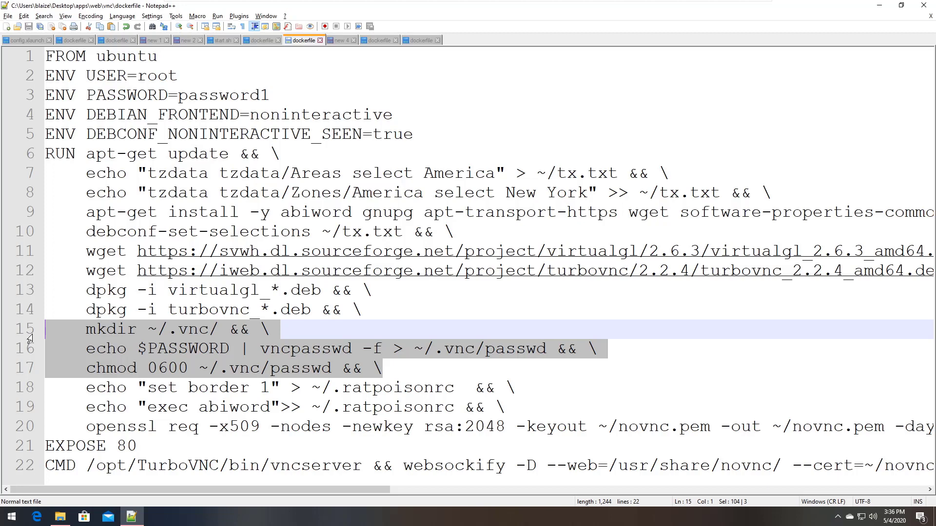
pyautogui.doubleClick(128, 95)
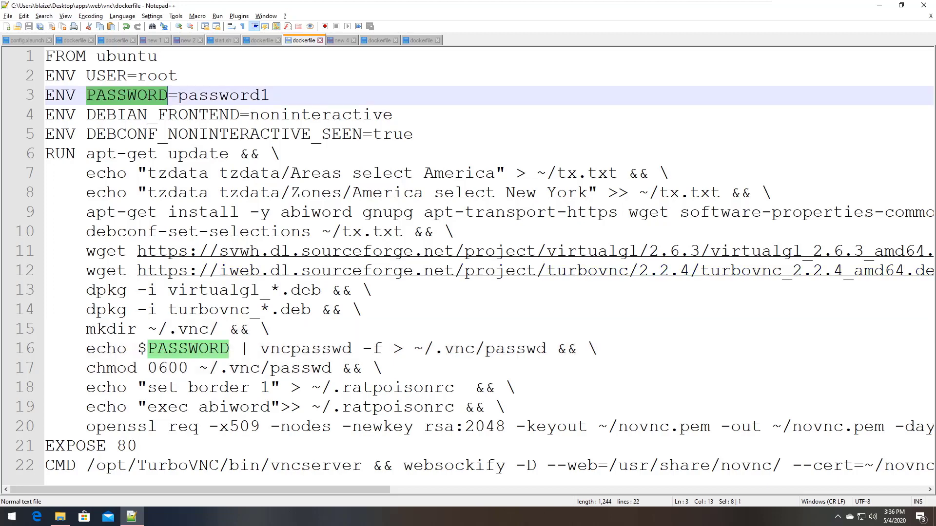
pyautogui.moveTo(507, 407); pyautogui.dragTo(4, 398)
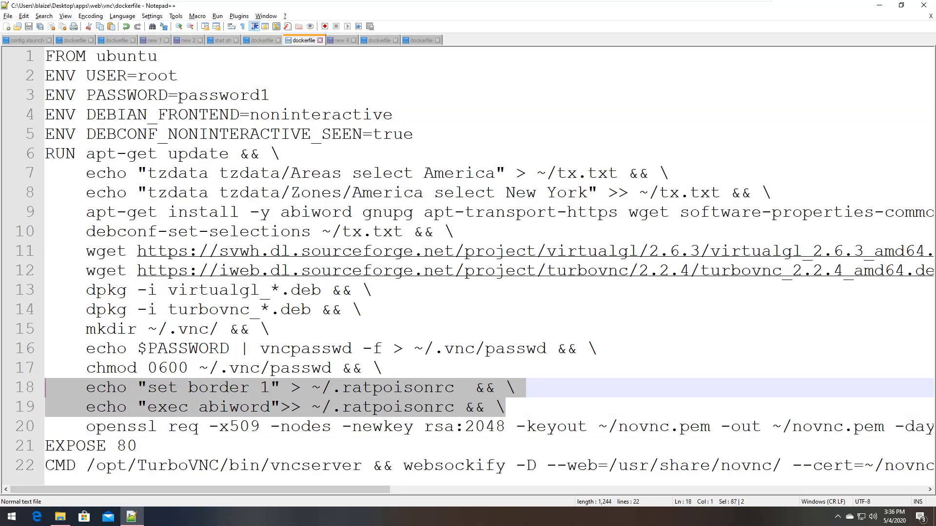
pyautogui.moveTo(188, 388); pyautogui.dragTo(269, 388)
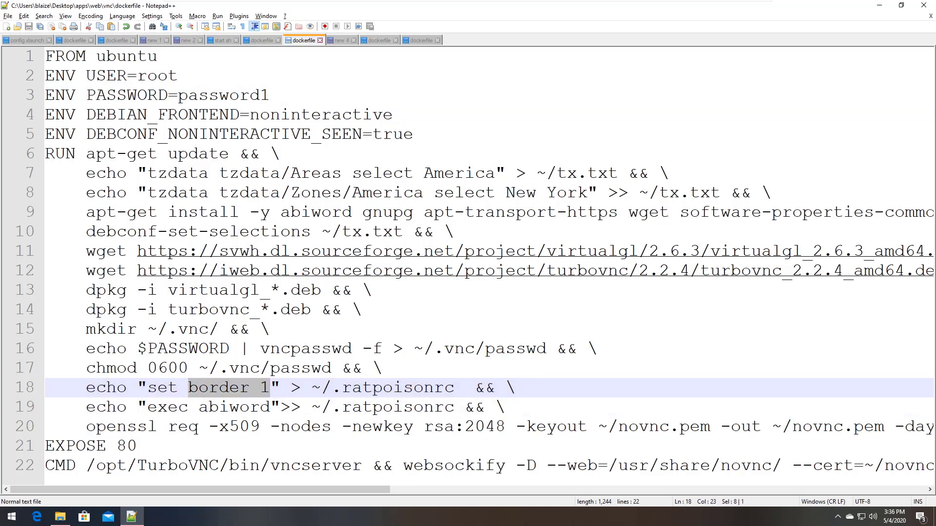
pyautogui.doubleClick(234, 407)
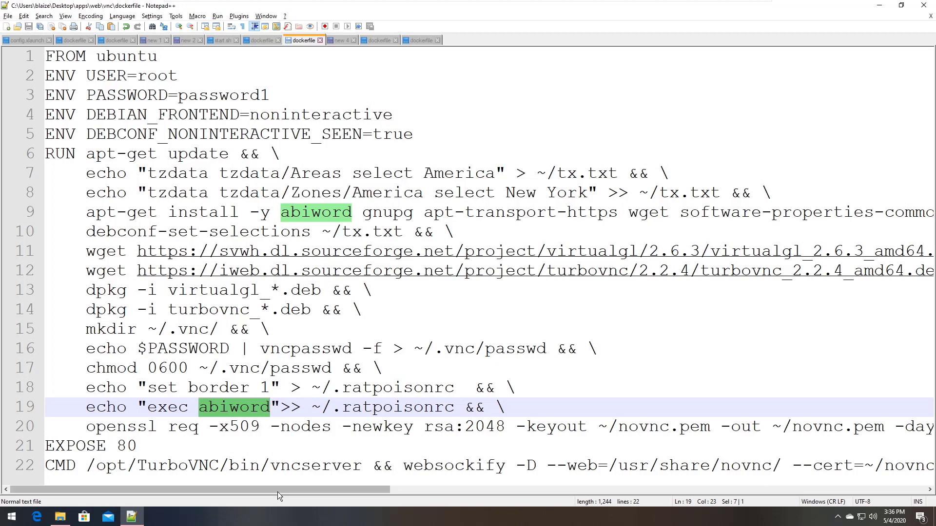
pyautogui.doubleClick(124, 427)
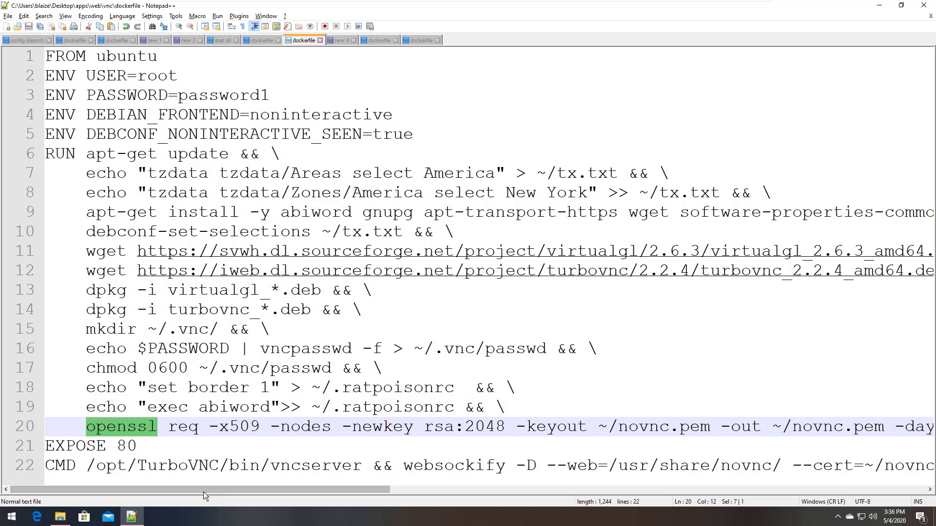
pyautogui.doubleClick(60, 466)
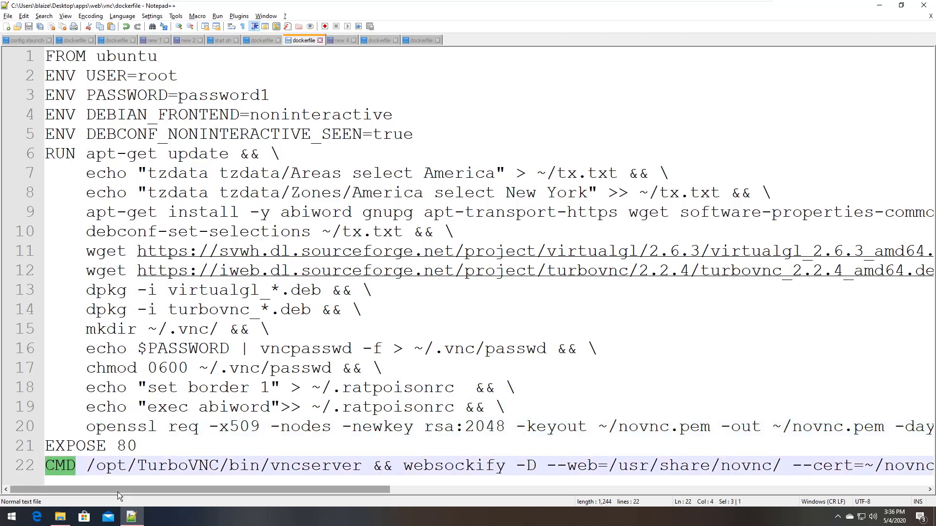
pyautogui.doubleClick(326, 467)
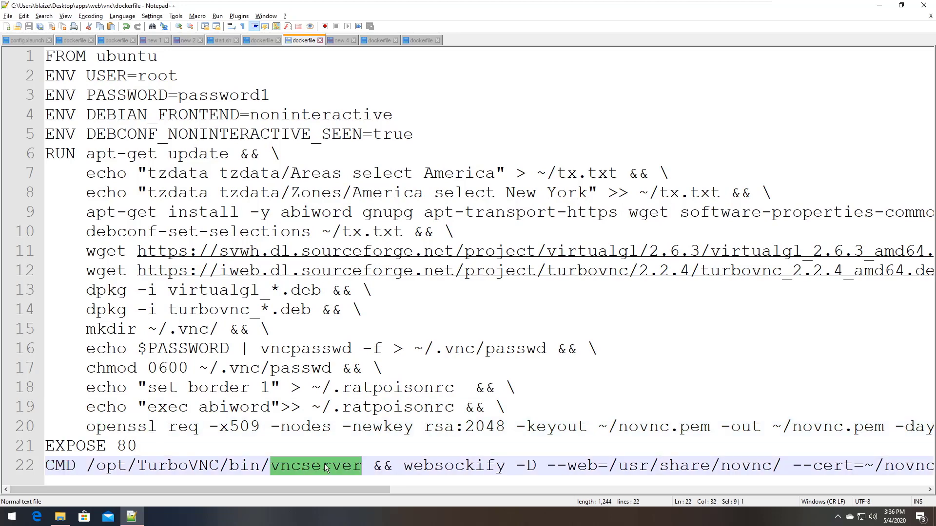
pyautogui.doubleClick(186, 468)
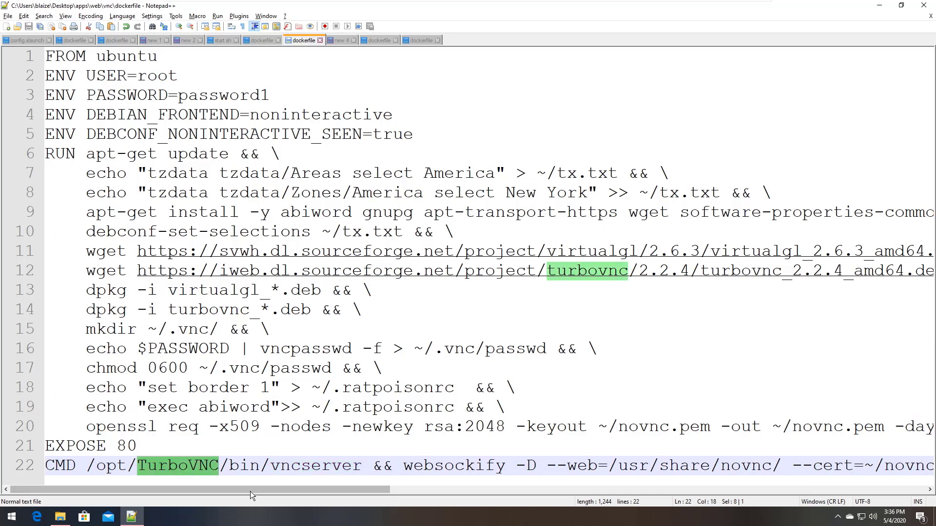
pyautogui.moveTo(267, 489); pyautogui.dragTo(389, 492)
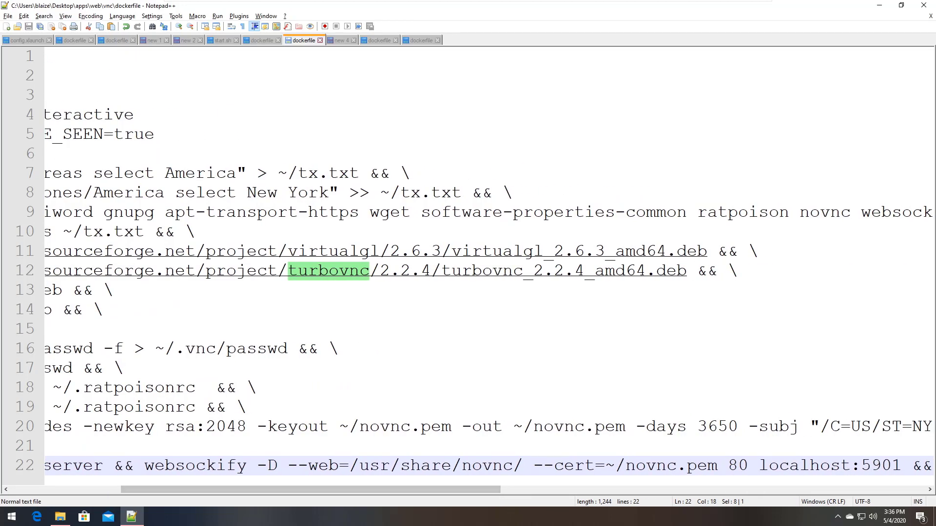
pyautogui.doubleClick(212, 466)
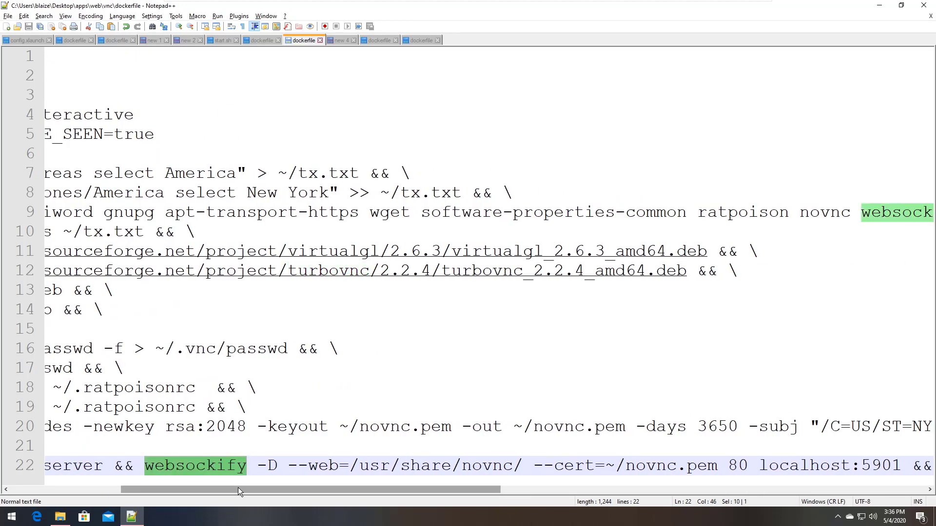
pyautogui.moveTo(238, 488); pyautogui.dragTo(288, 492)
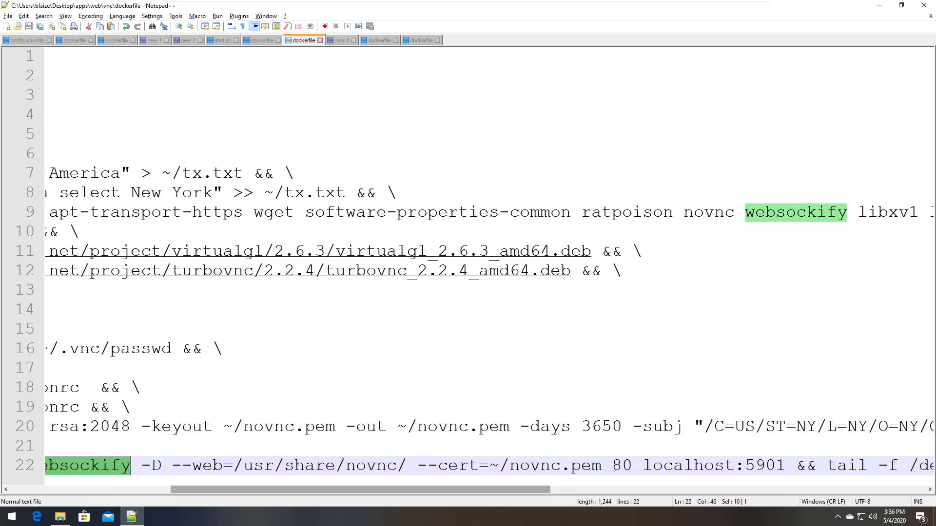
pyautogui.moveTo(171, 465); pyautogui.dragTo(407, 465)
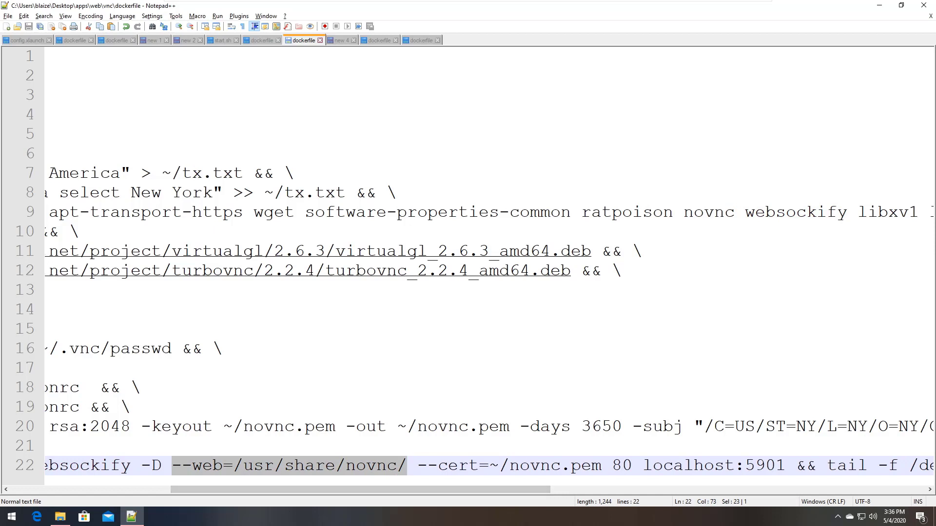
pyautogui.moveTo(291, 492); pyautogui.dragTo(383, 493)
pyautogui.doubleClick(306, 468)
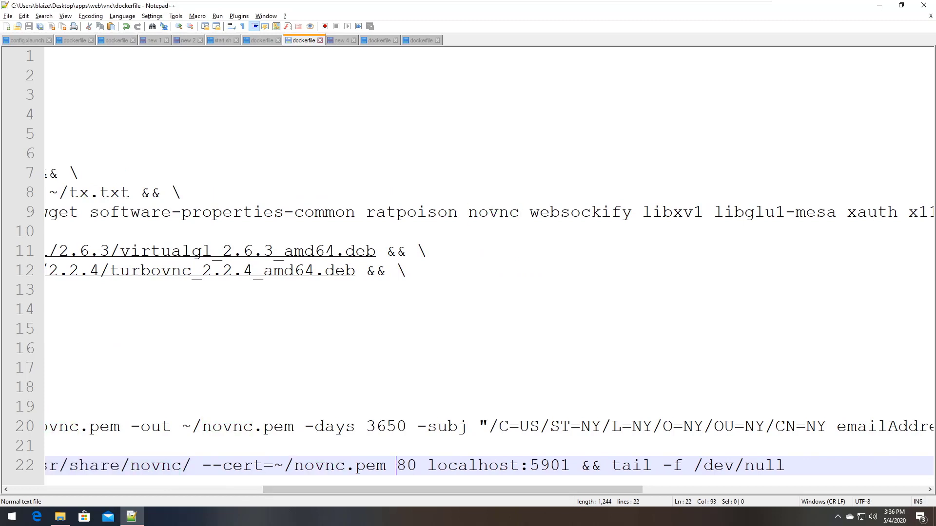
pyautogui.doubleClick(400, 468)
pyautogui.moveTo(428, 466); pyautogui.dragTo(570, 467)
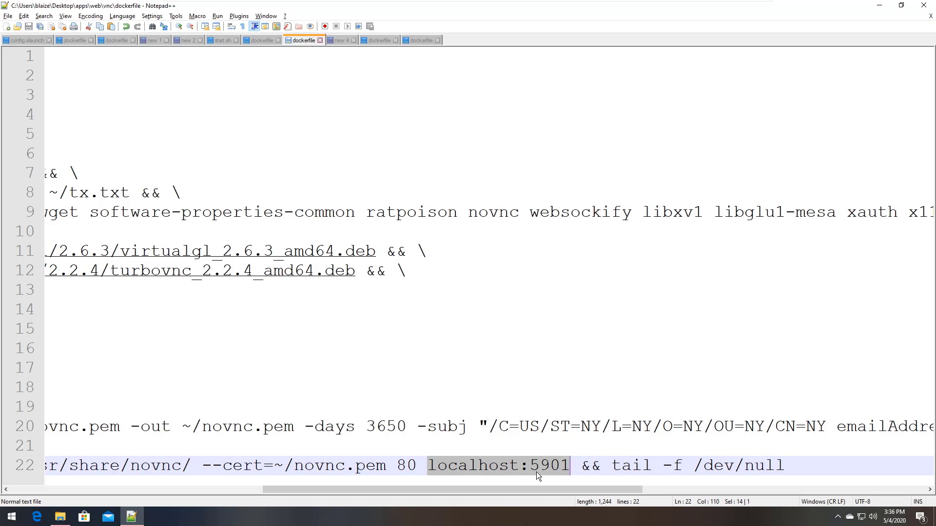
pyautogui.hotkey('ctrl', 'Right')
pyautogui.hotkey('shift', 'End')
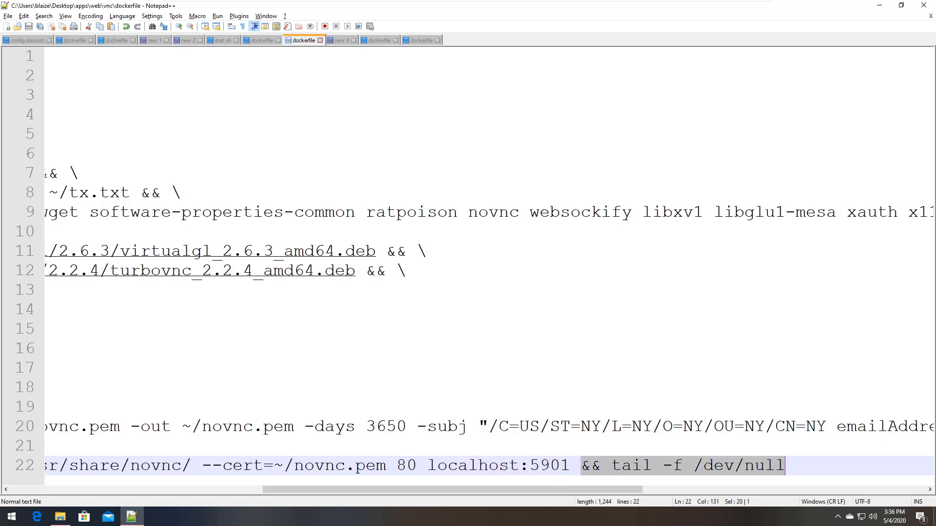
pyautogui.moveTo(607, 490); pyautogui.dragTo(341, 502)
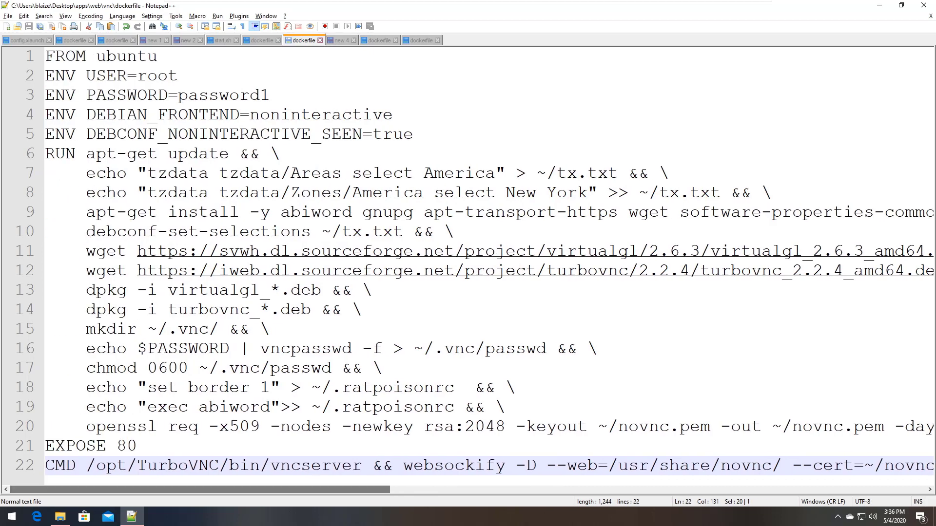
pyautogui.click(322, 389)
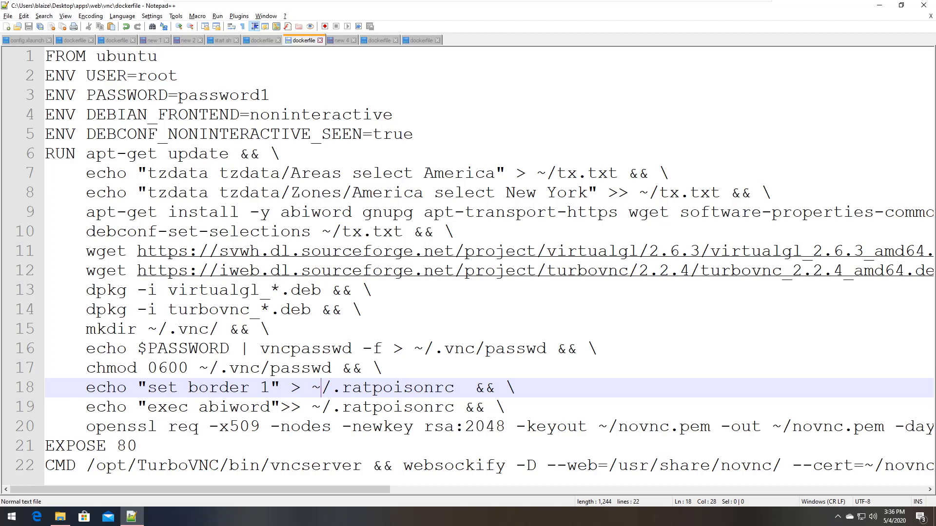
pyautogui.click(363, 310)
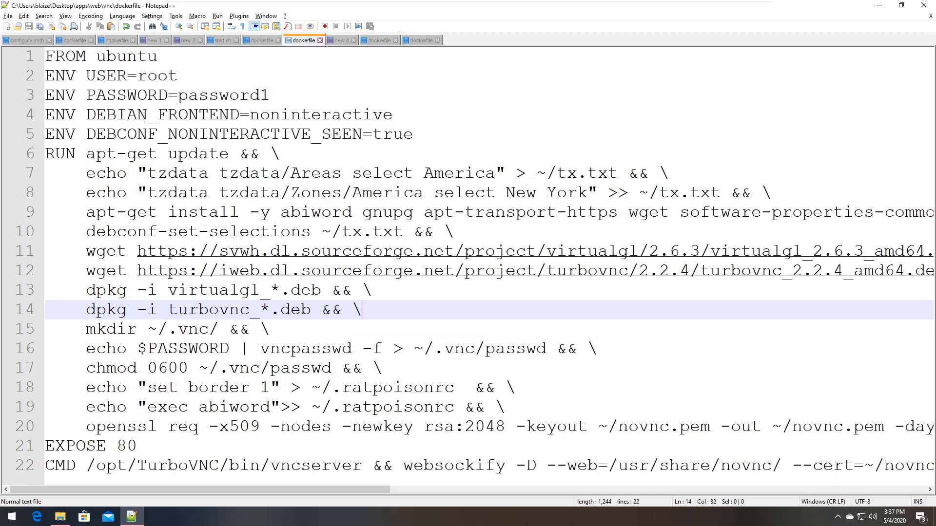
pyautogui.rightClick(298, 43)
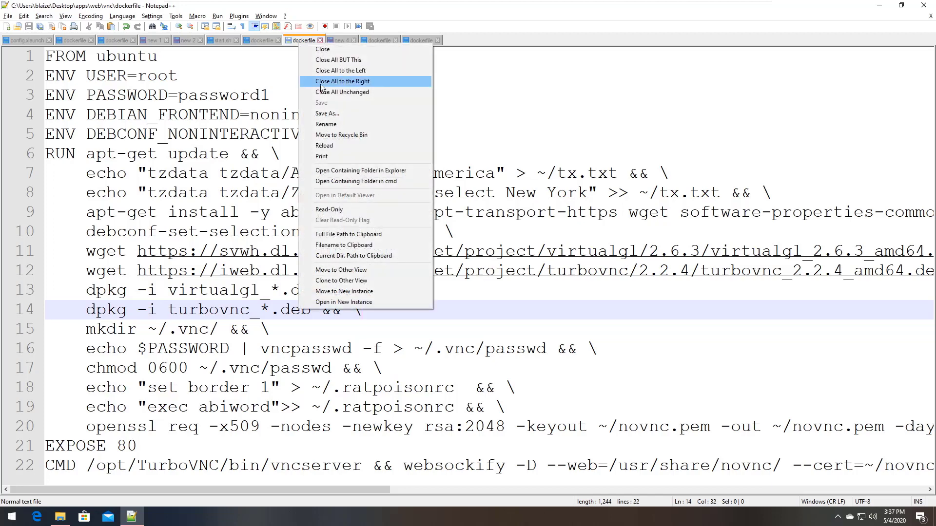
# Open a command prompt in the Dockerfile's folder and list the Docker images
pyautogui.click(361, 181)
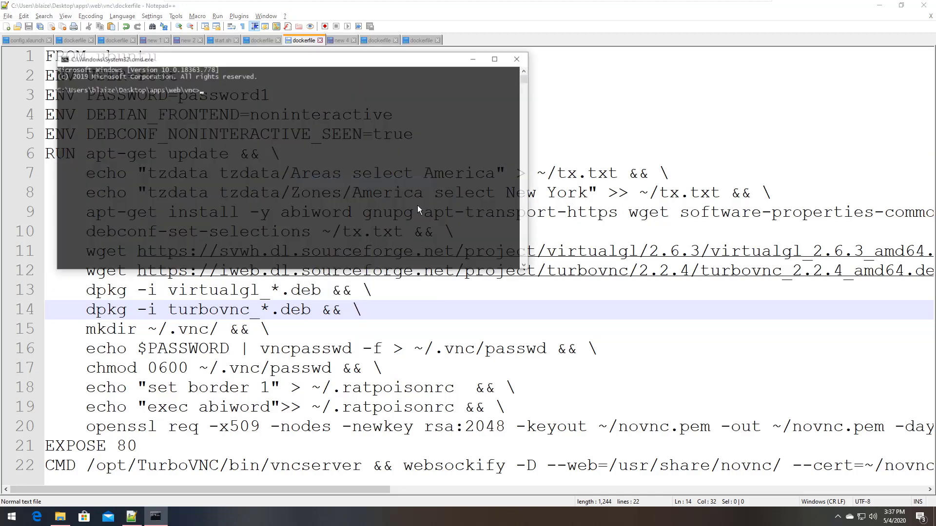
pyautogui.moveTo(329, 64); pyautogui.dragTo(580, 163)
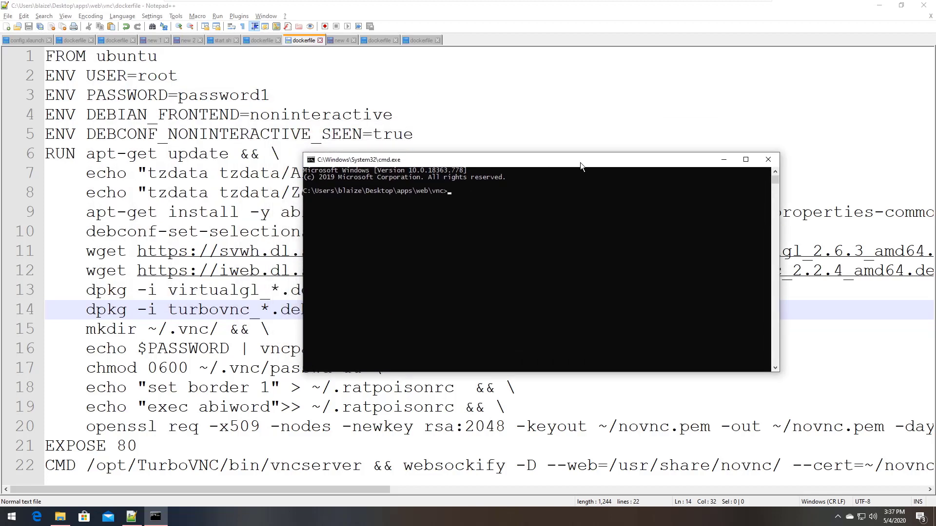
pyautogui.write('docker image')
pyautogui.press('Return')
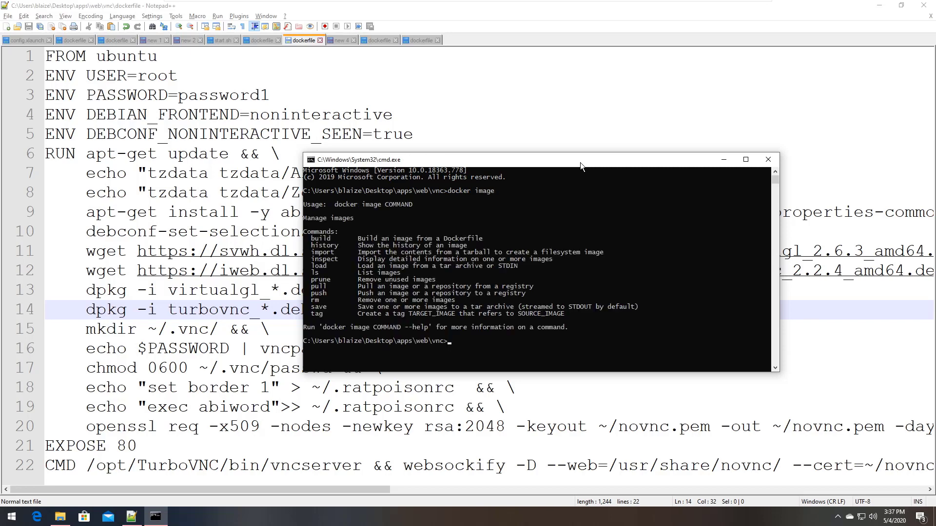
pyautogui.press('Up')
pyautogui.write('s')
pyautogui.press('Return')
# Run the vnc-abiword image as a container with host port 8081 mapped to port 80
pyautogui.moveTo(345, 219); pyautogui.dragTo(305, 218)
pyautogui.rightClick(305, 218)
pyautogui.write('do')
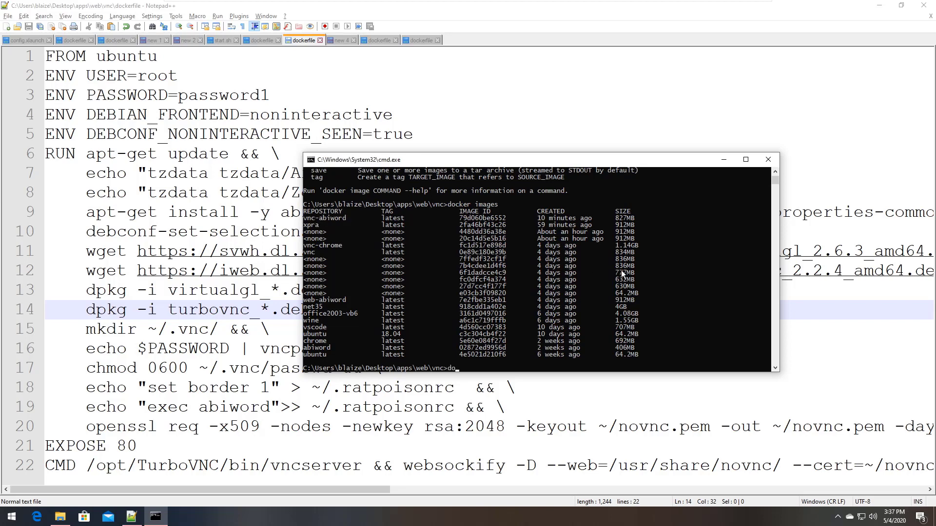
pyautogui.write('cker run -p 8081:80 vnc-abiword')
pyautogui.press('Return')
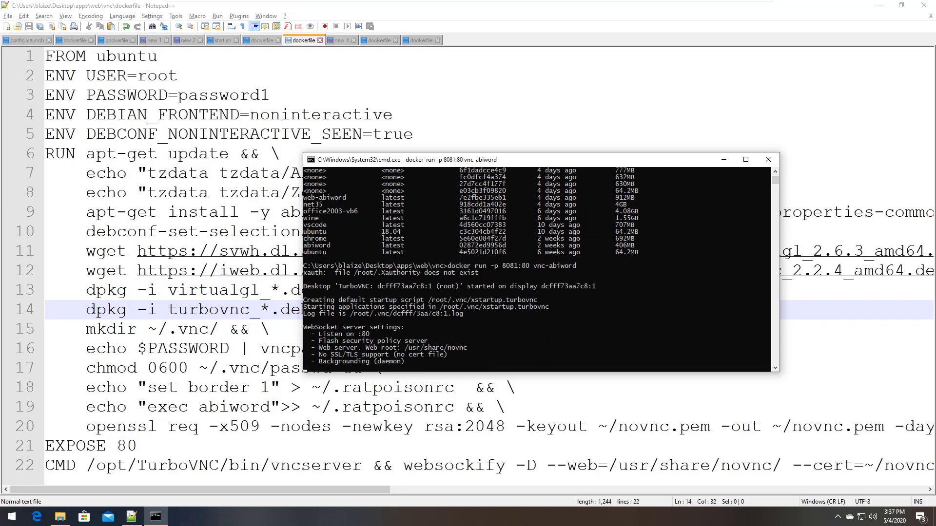
pyautogui.click(37, 517)
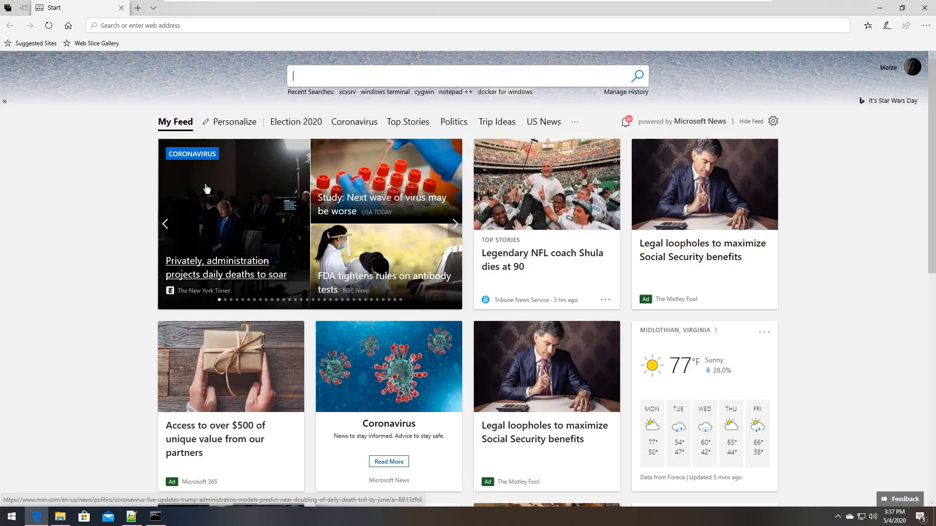
# Open the noVNC vnc.html client at localhost:8081 and connect using the VNC password
pyautogui.click(224, 26)
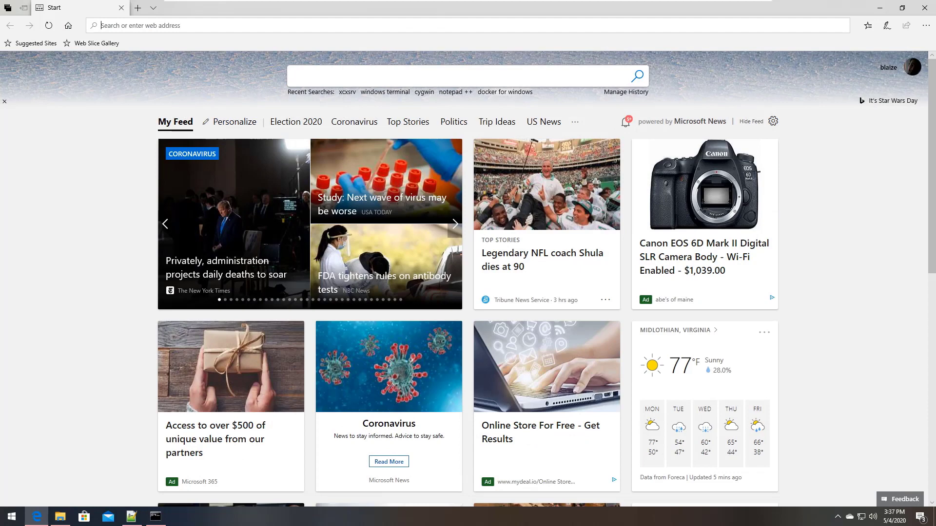
pyautogui.write('localhost:8081/')
pyautogui.press('Return')
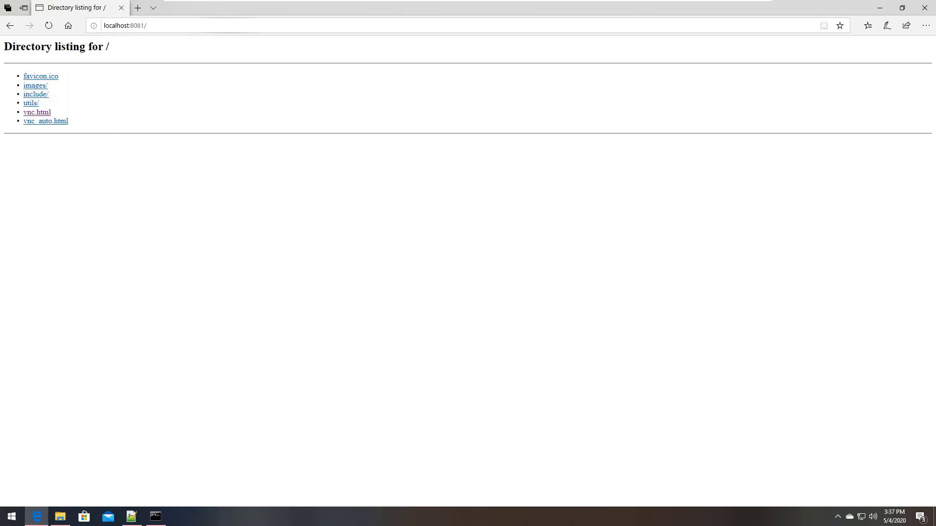
pyautogui.click(39, 112)
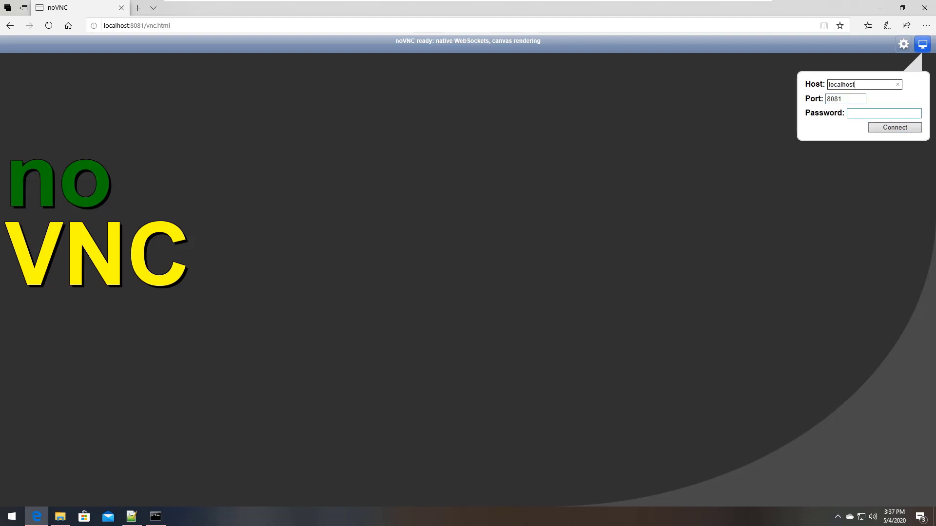
pyautogui.click(885, 113)
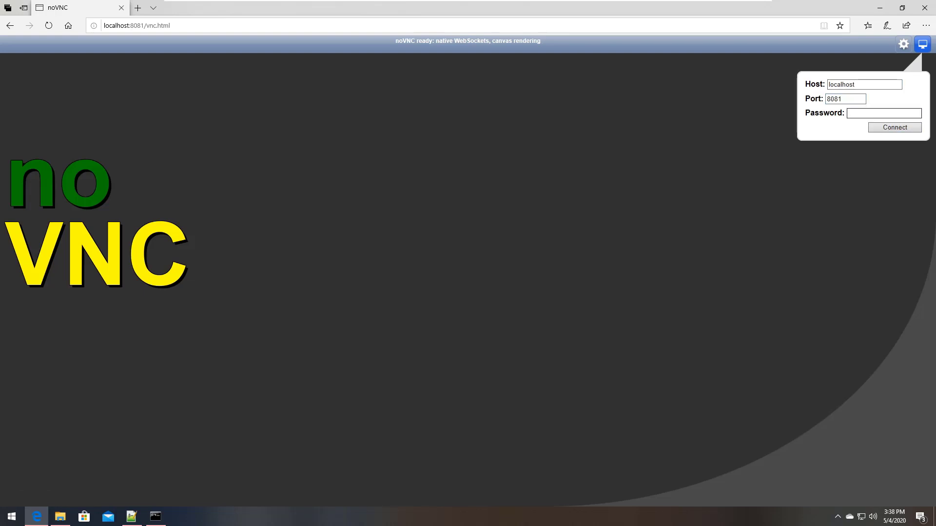
pyautogui.write('•••••••••')
pyautogui.click(916, 115)
pyautogui.click(887, 126)
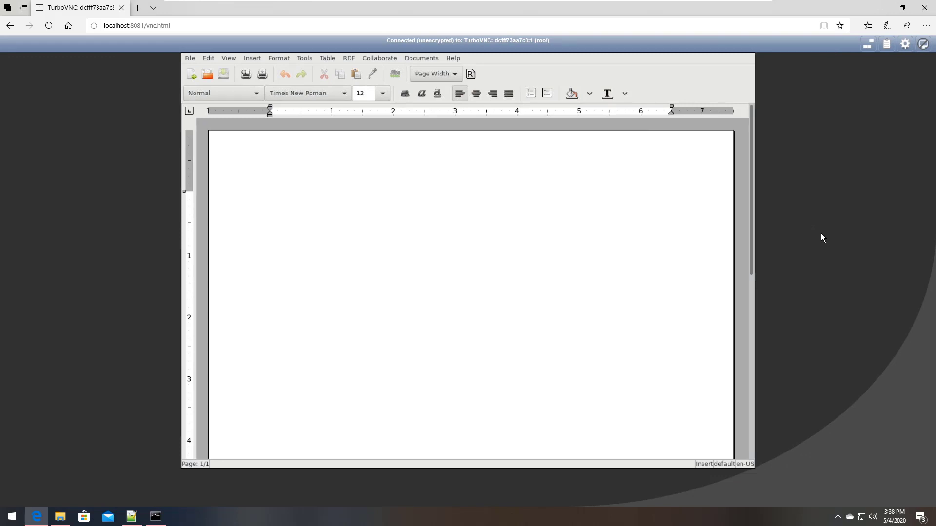
# Open /root/tx.txt in AbiWord through File > Open
pyautogui.click(399, 152)
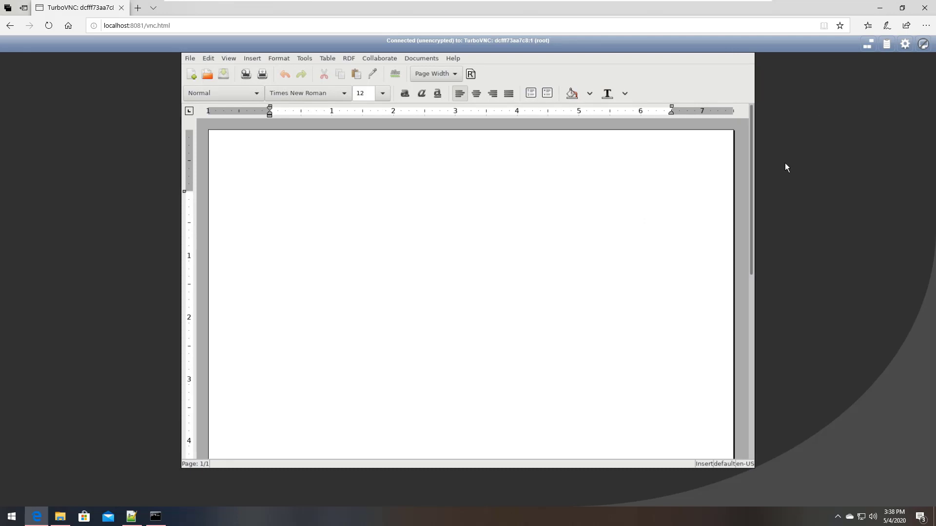
pyautogui.click(190, 58)
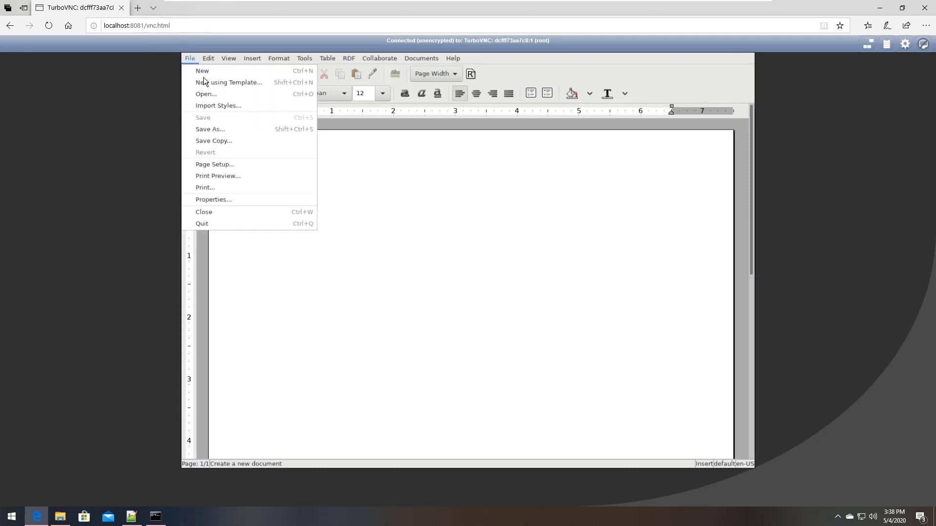
pyautogui.click(211, 93)
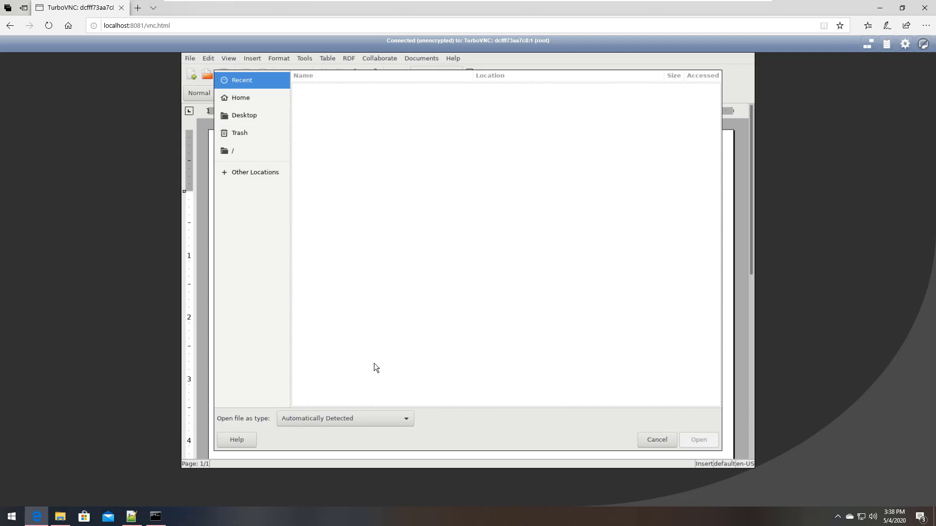
pyautogui.click(233, 152)
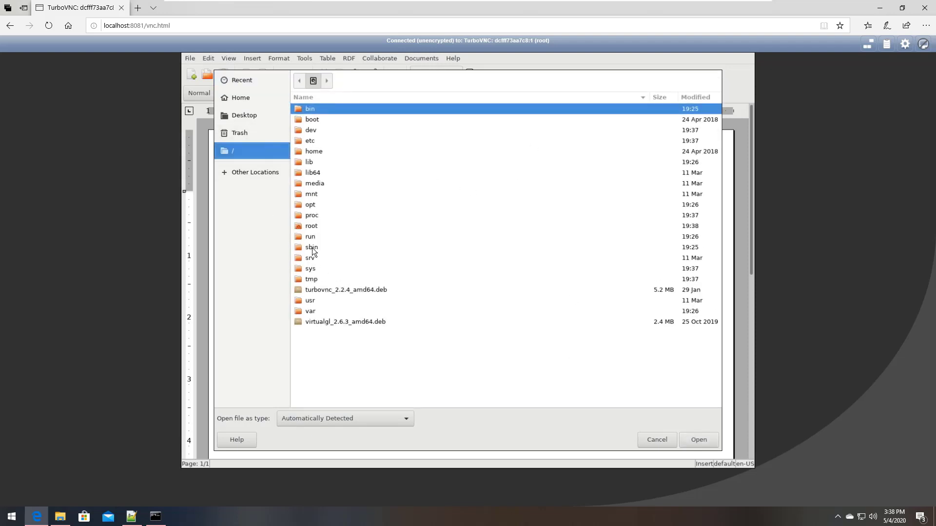
pyautogui.doubleClick(307, 226)
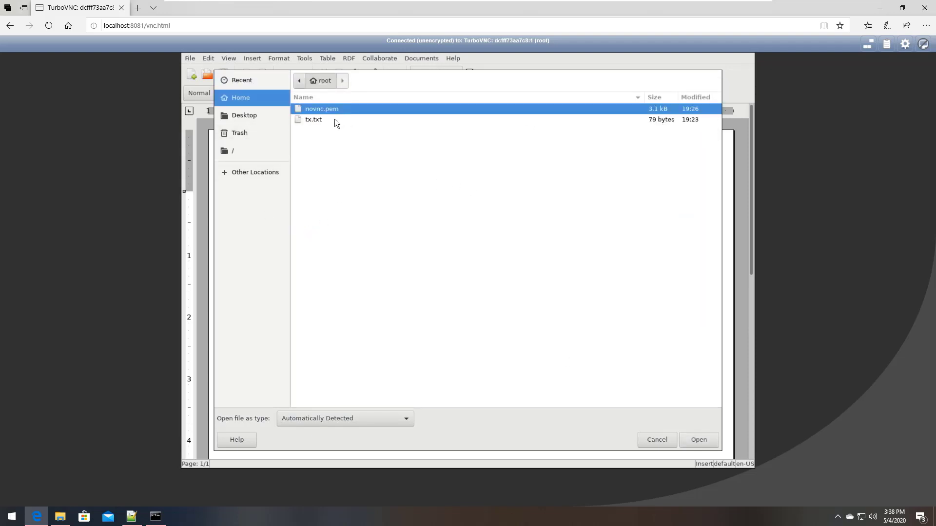
pyautogui.doubleClick(317, 119)
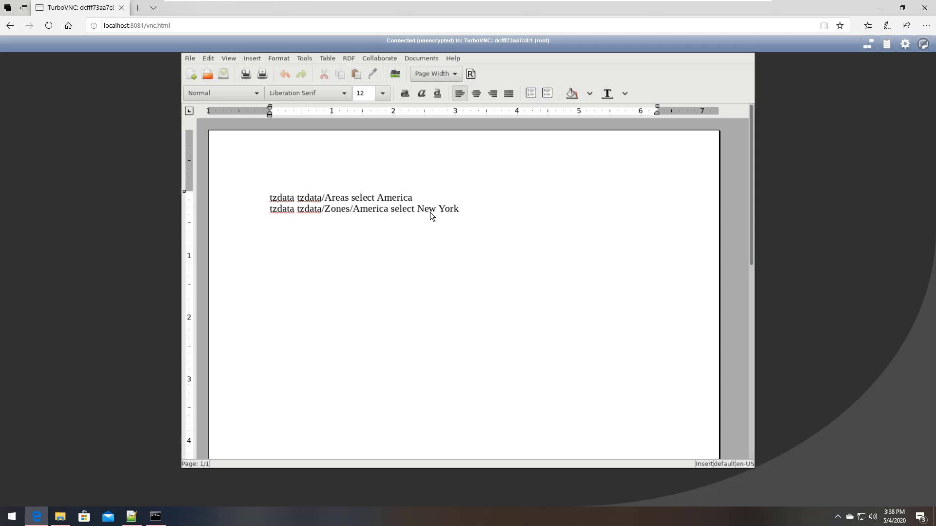
# Reopen the Open dialog and cancel it, then dismiss the File menu without choosing anything
pyautogui.click(190, 58)
pyautogui.click(205, 93)
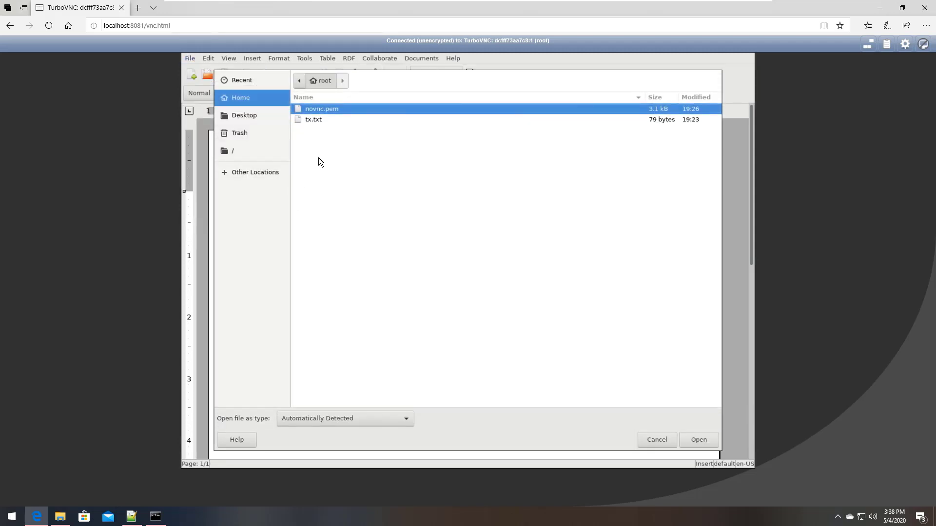
pyautogui.click(657, 440)
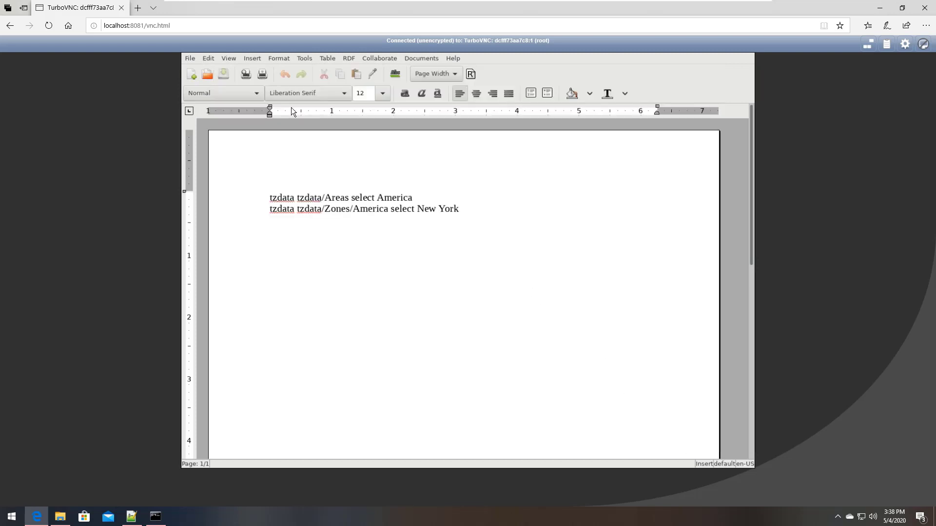
pyautogui.click(189, 58)
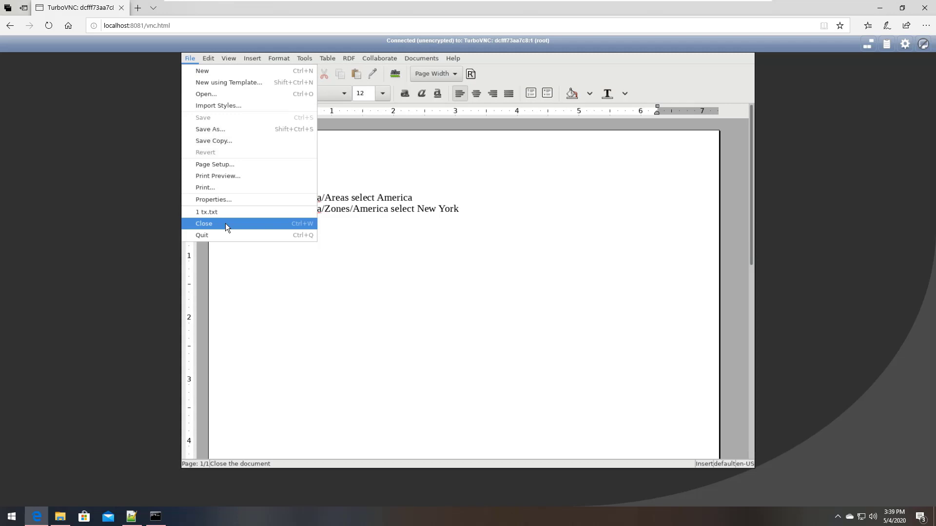
pyautogui.click(555, 335)
pyautogui.scroll(-2, 529, 287)
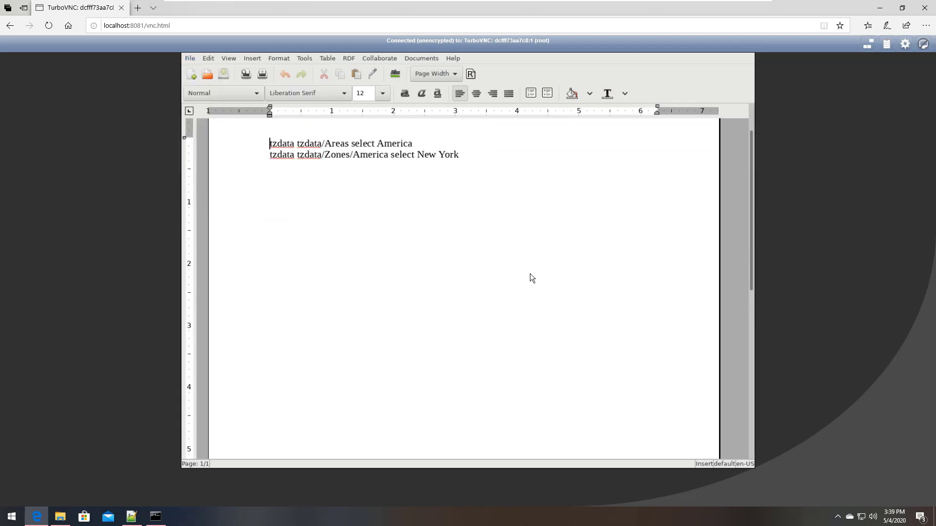
pyautogui.scroll(-5, 531, 276)
pyautogui.scroll(6, 531, 276)
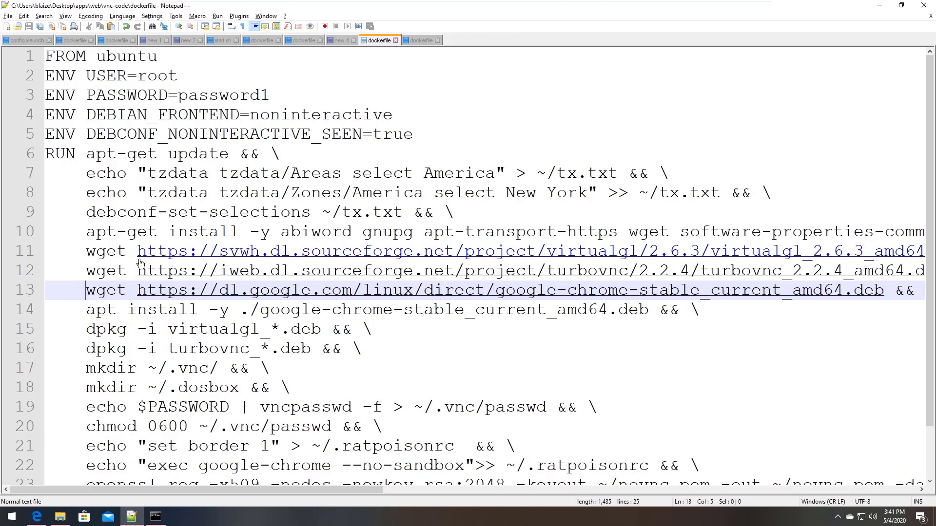
# Select the google-chrome-stable apt install line (line 14) in the dockerfile
pyautogui.press('Home')
pyautogui.press('Down')
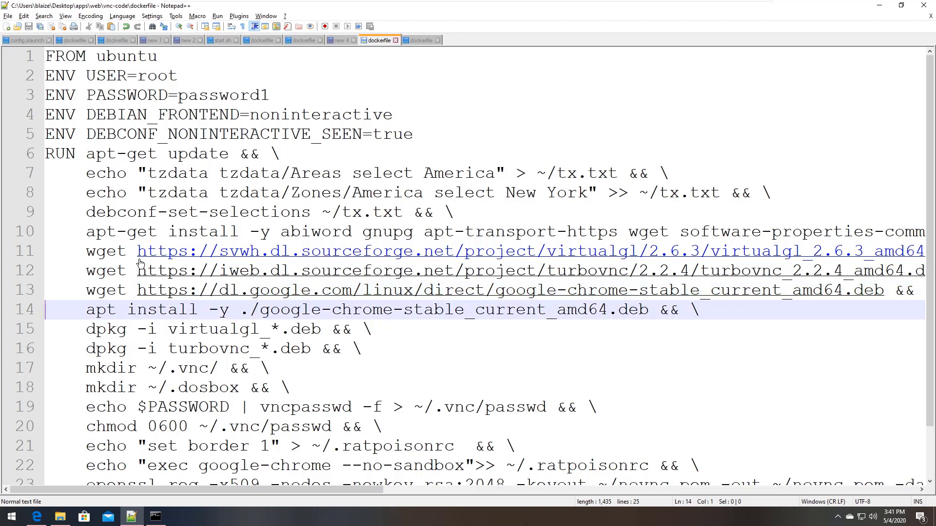
pyautogui.hotkey('shift', 'Down')
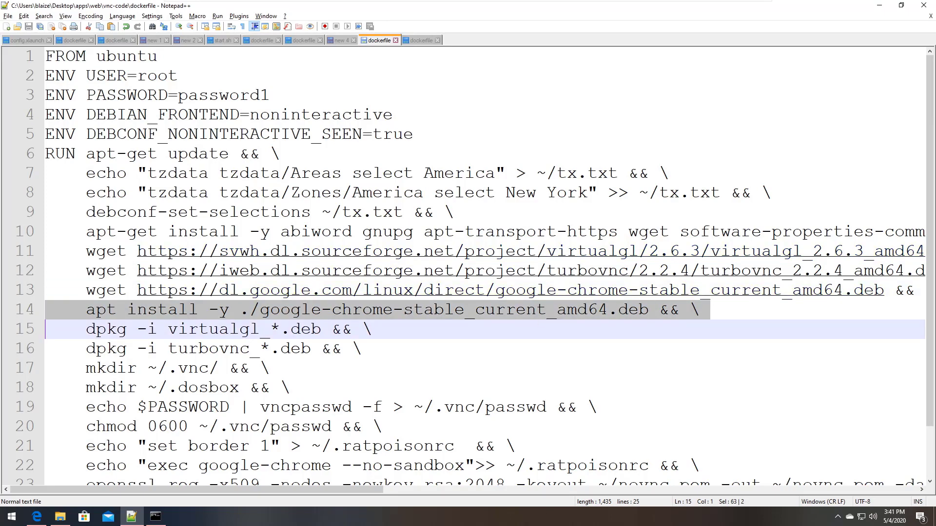
pyautogui.moveTo(369, 350); pyautogui.dragTo(45, 330)
# Highlight the 'google-chrome --no-sandbox' launch command on line 22, then clear the selection
pyautogui.scroll(-1, 351, 357)
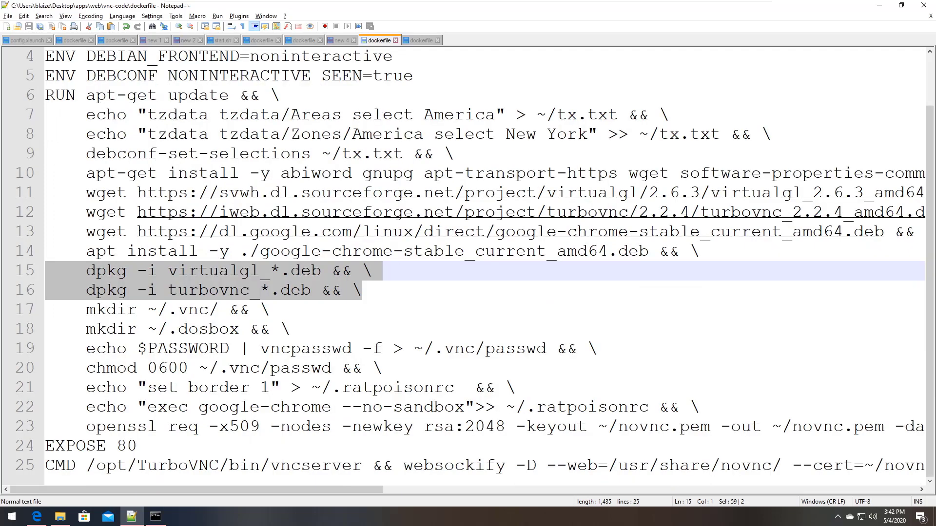
pyautogui.moveTo(148, 407); pyautogui.dragTo(465, 407)
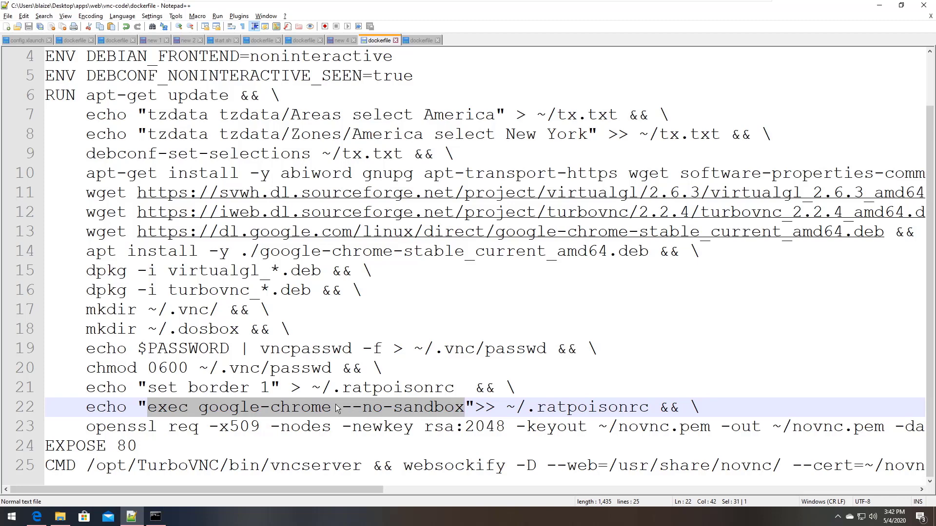
pyautogui.moveTo(342, 407); pyautogui.dragTo(475, 407)
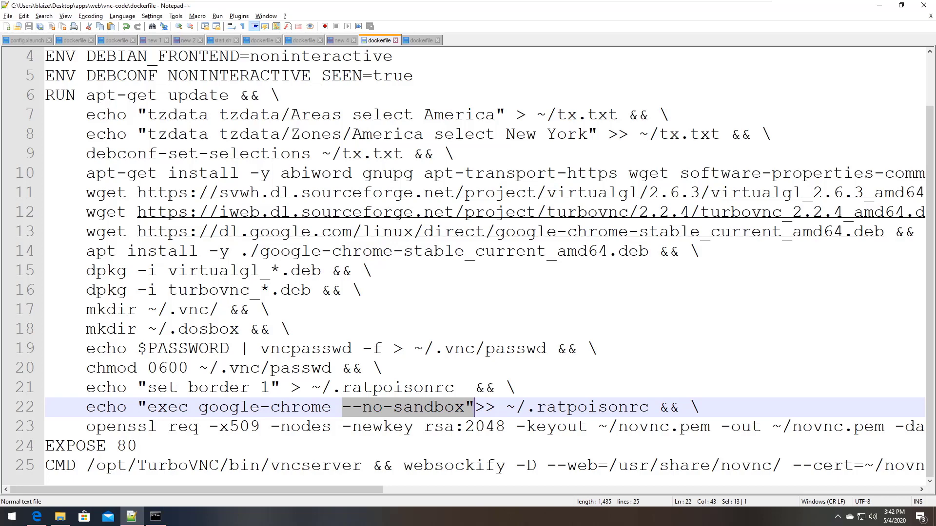
pyautogui.click(362, 291)
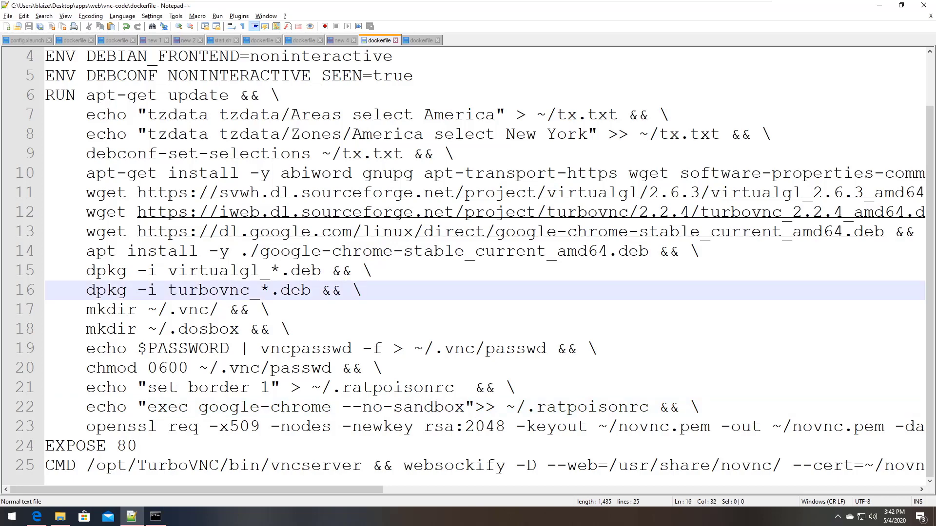
# Open a command prompt in the dockerfile's folder and run docker images
pyautogui.rightClick(375, 39)
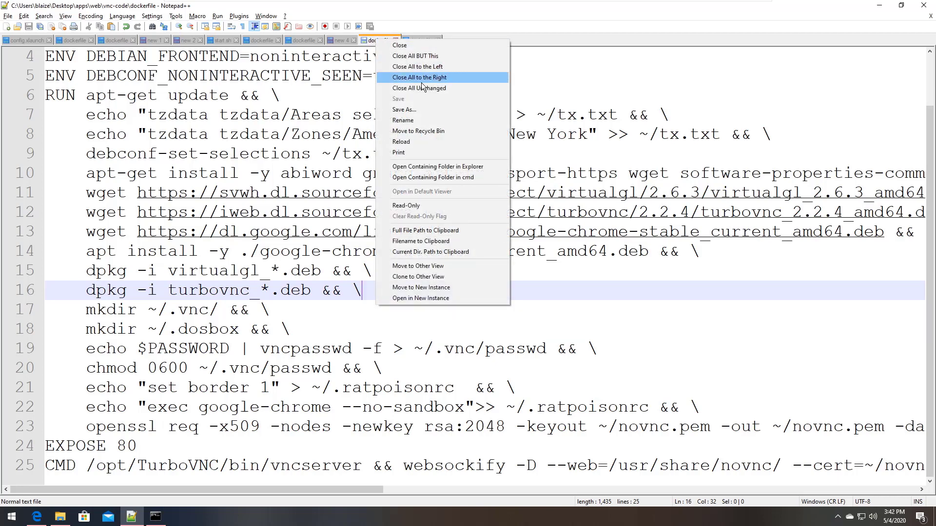
pyautogui.click(446, 177)
pyautogui.moveTo(344, 77); pyautogui.dragTo(589, 136)
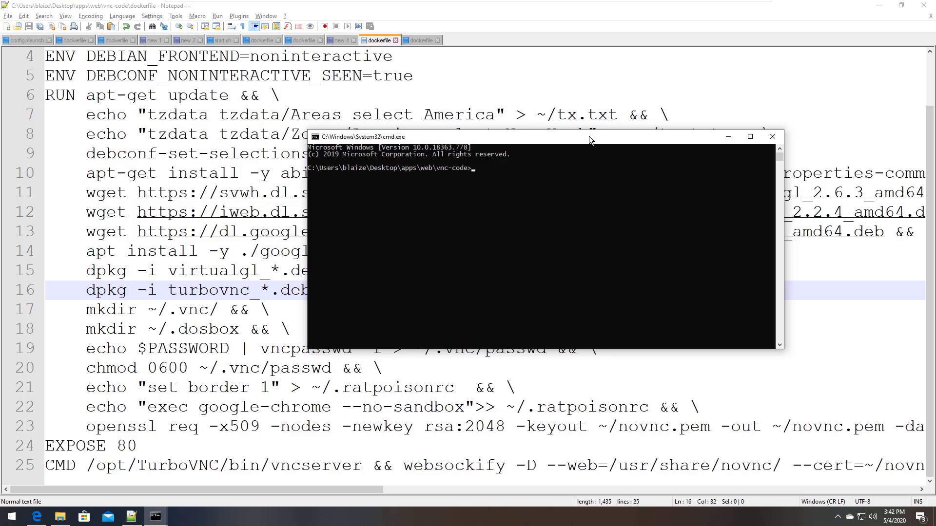
pyautogui.write('docker images')
pyautogui.press('Return')
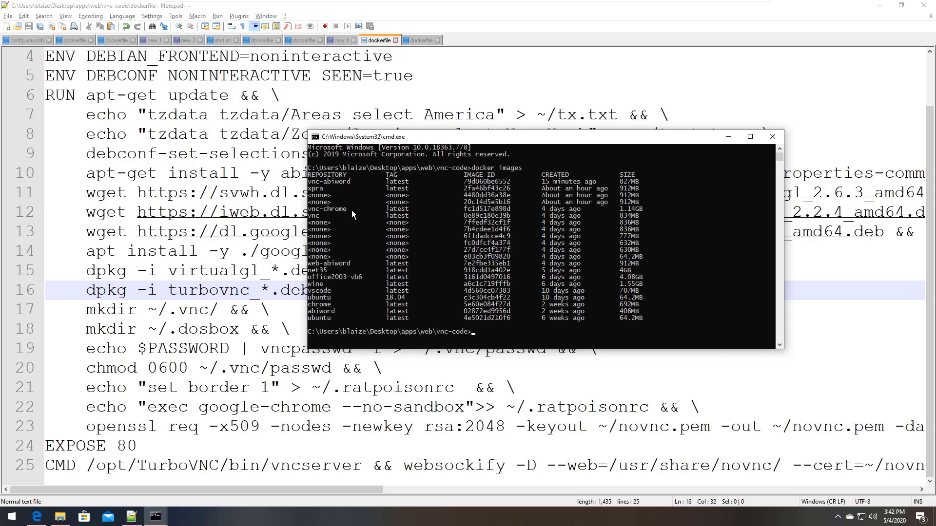
# Start the vnc-chrome container with docker run -p 8082:80 vnc-chrome
pyautogui.moveTo(354, 210); pyautogui.dragTo(312, 210)
pyautogui.rightClick(310, 215)
pyautogui.write('docker run -p 8082:80 vnc-chrome')
pyautogui.press('Return')
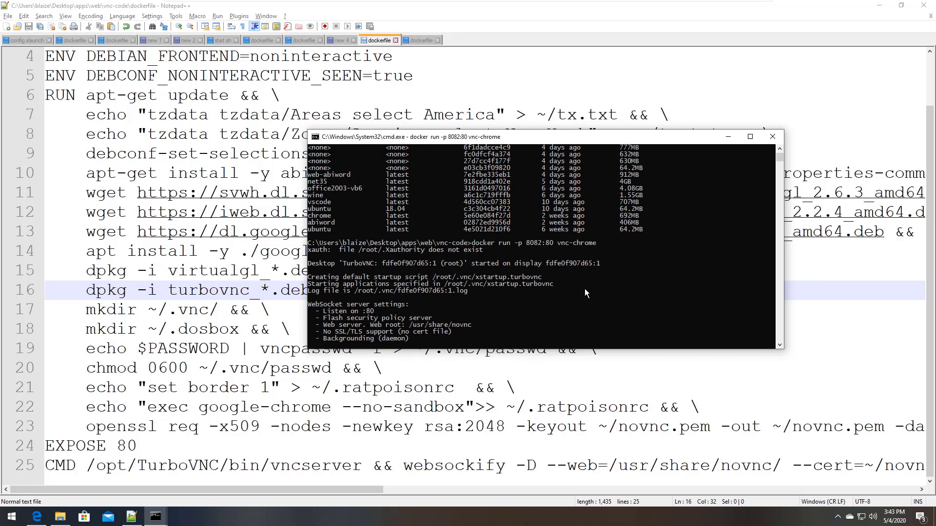
# In a new Edge tab, load localhost:8082 and open the vnc.html noVNC client
pyautogui.click(36, 517)
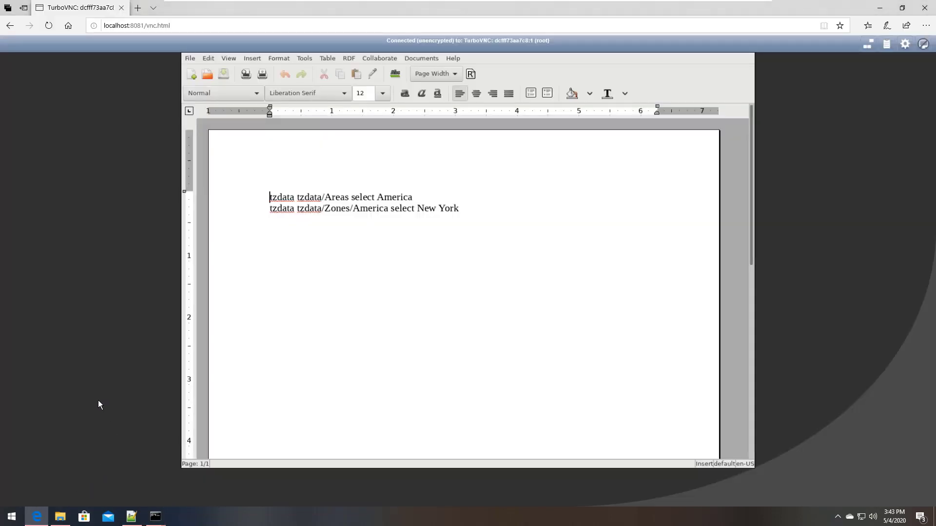
pyautogui.click(138, 8)
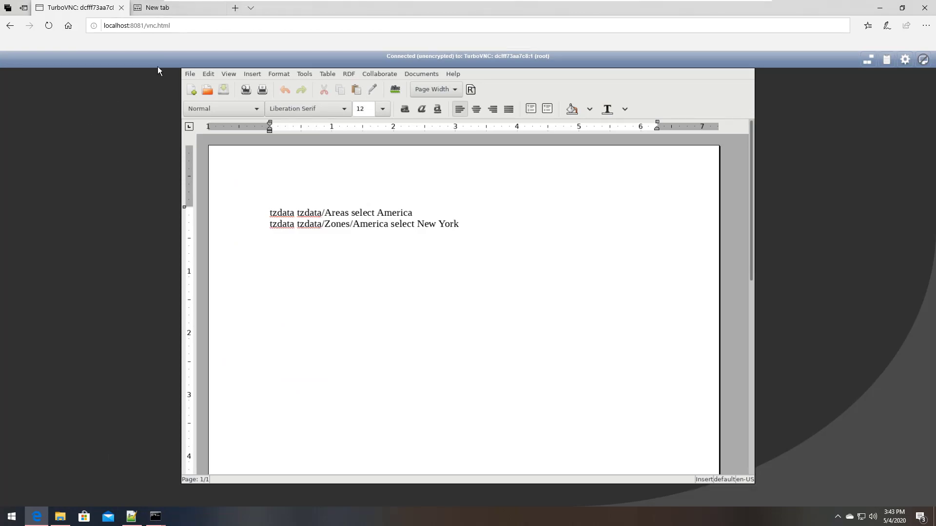
pyautogui.write('lo')
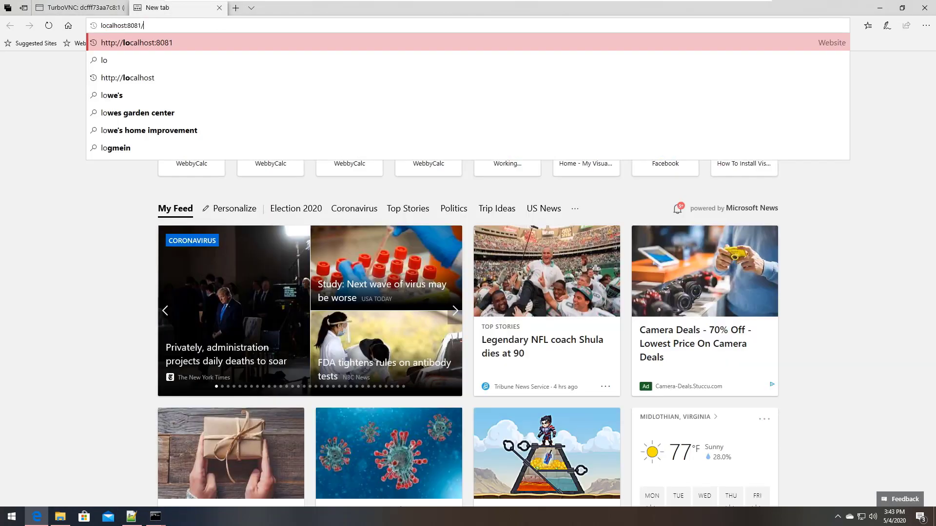
pyautogui.press('BackSpace')
pyautogui.press('BackSpace')
pyautogui.write('2')
pyautogui.press('Return')
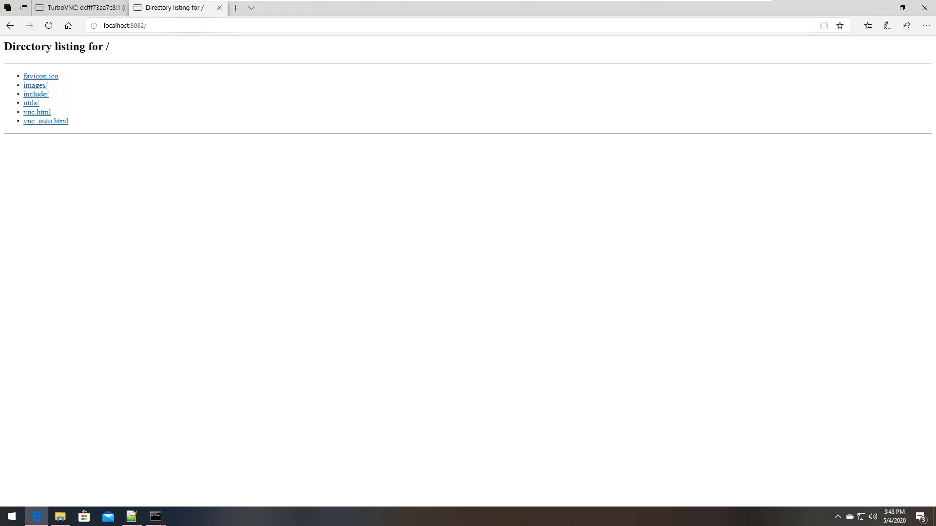
pyautogui.click(37, 112)
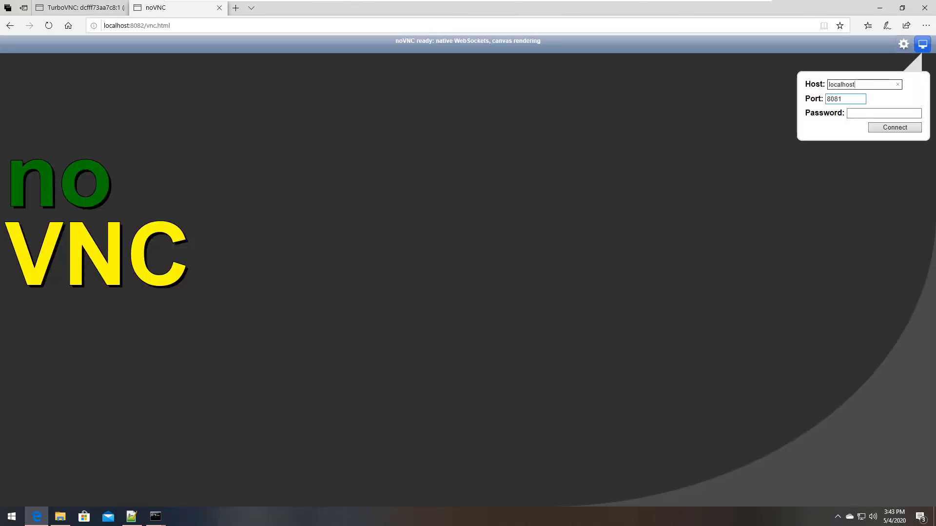
# Set the port to 8082, enter the VNC password, and connect
pyautogui.click(848, 98)
pyautogui.click(884, 114)
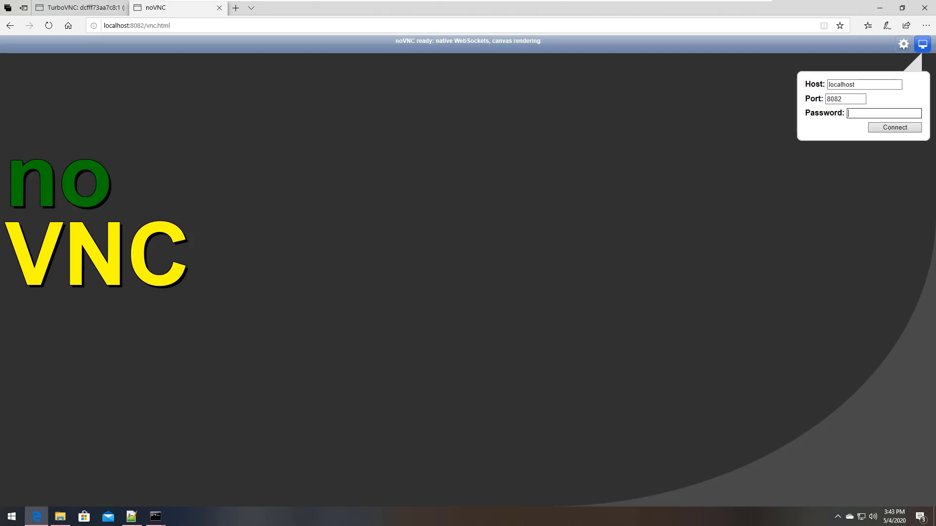
pyautogui.write('password12')
pyautogui.click(917, 113)
pyautogui.click(895, 128)
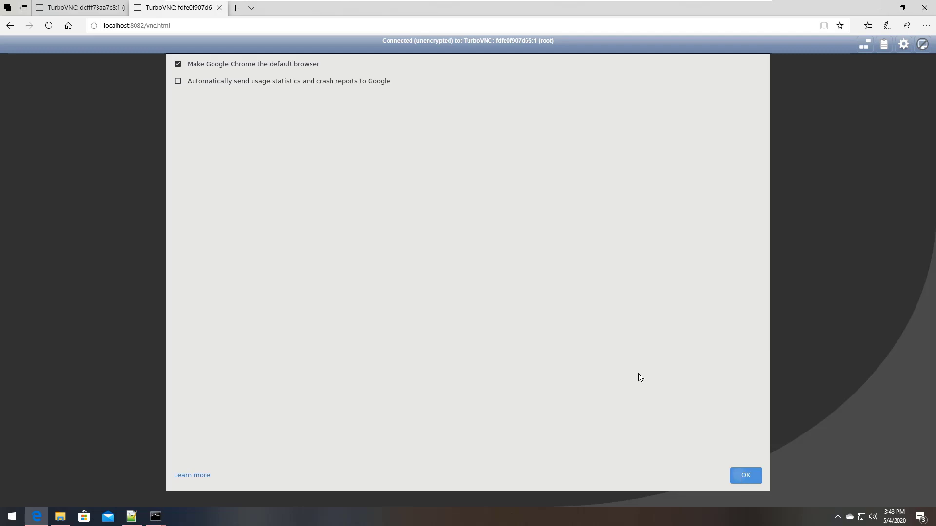
# Accept Chrome's first-run dialog with OK and select the address bar text
pyautogui.click(746, 476)
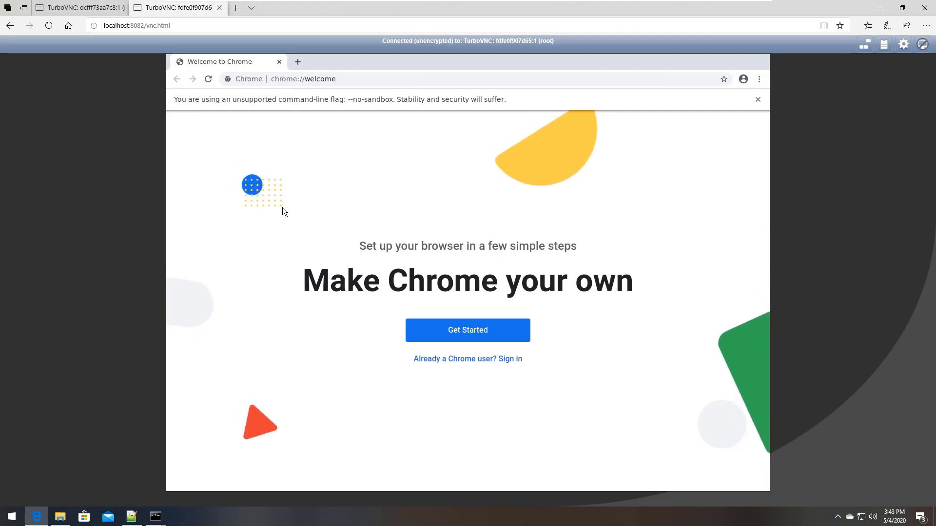
pyautogui.click(365, 80)
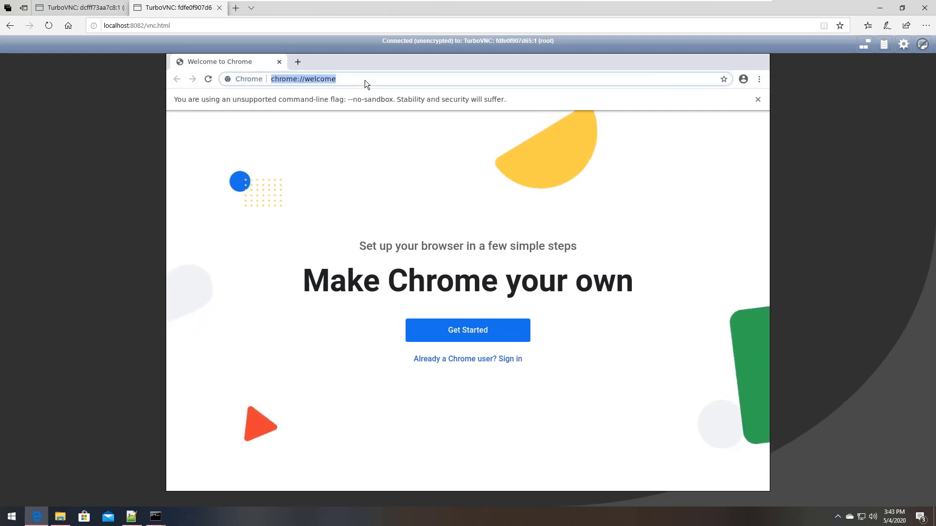
pyautogui.write('www.')
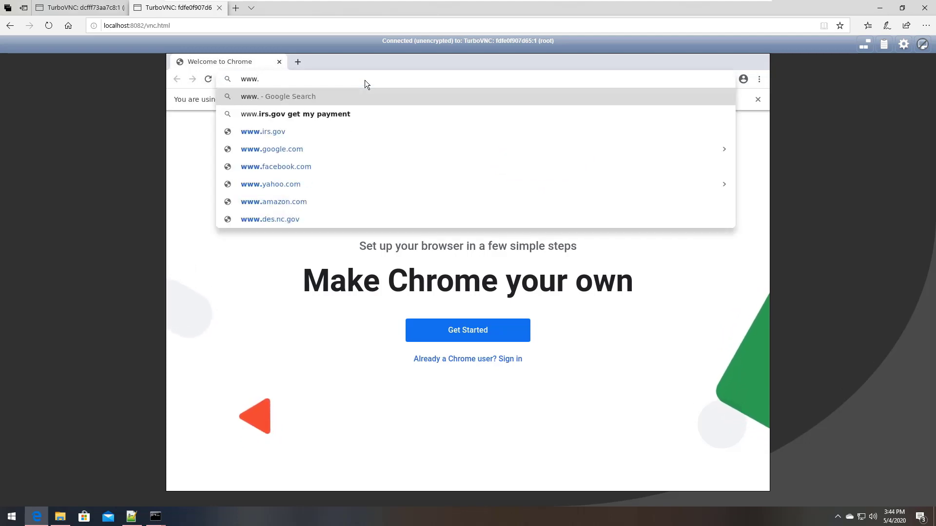
pyautogui.write('wintellect.com')
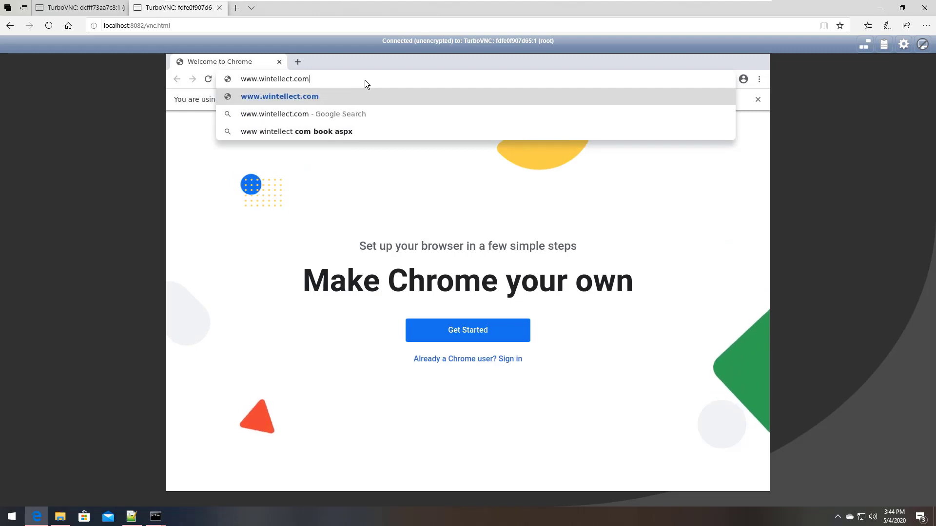
pyautogui.press('Return')
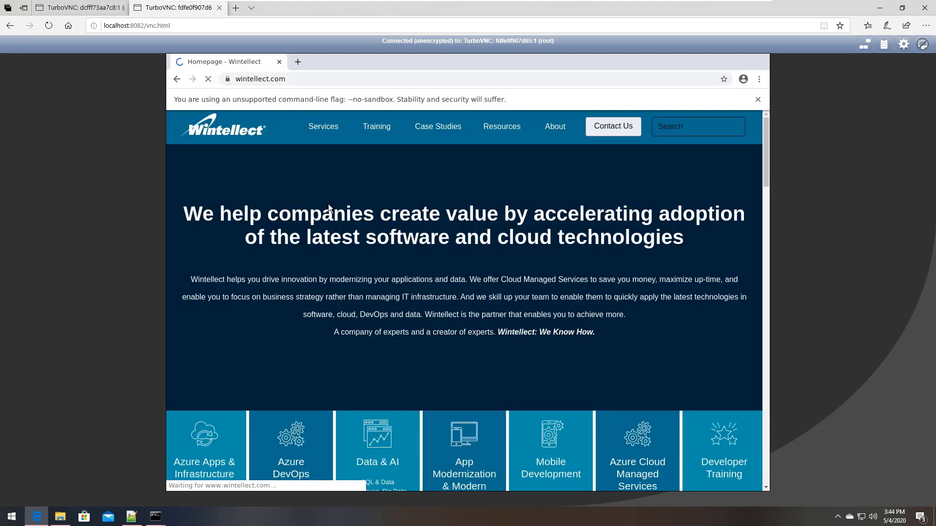
pyautogui.moveTo(321, 126)
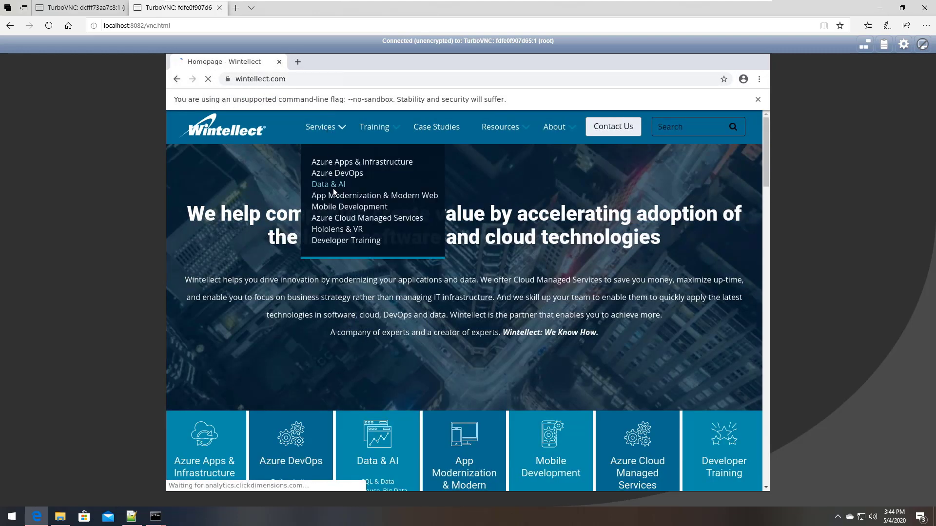
pyautogui.click(333, 189)
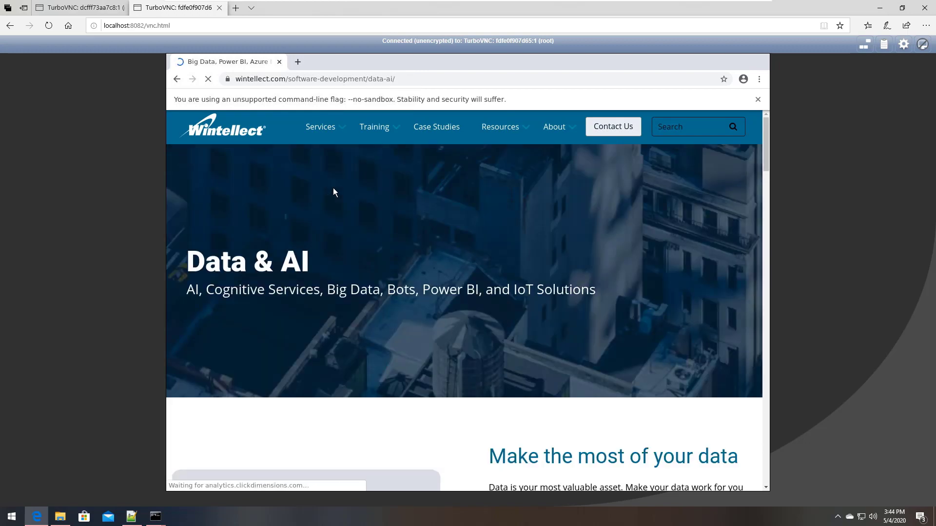
pyautogui.scroll(-8, 528, 239)
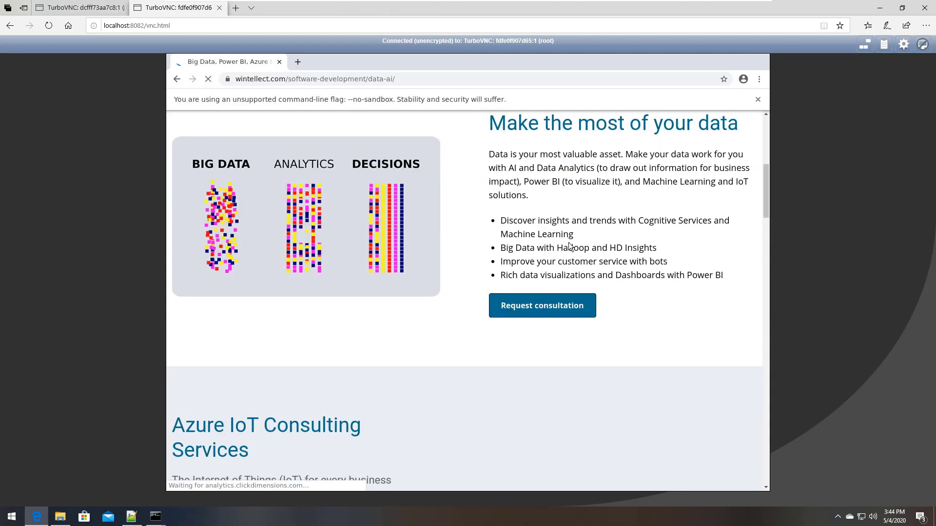
pyautogui.scroll(-18, 571, 248)
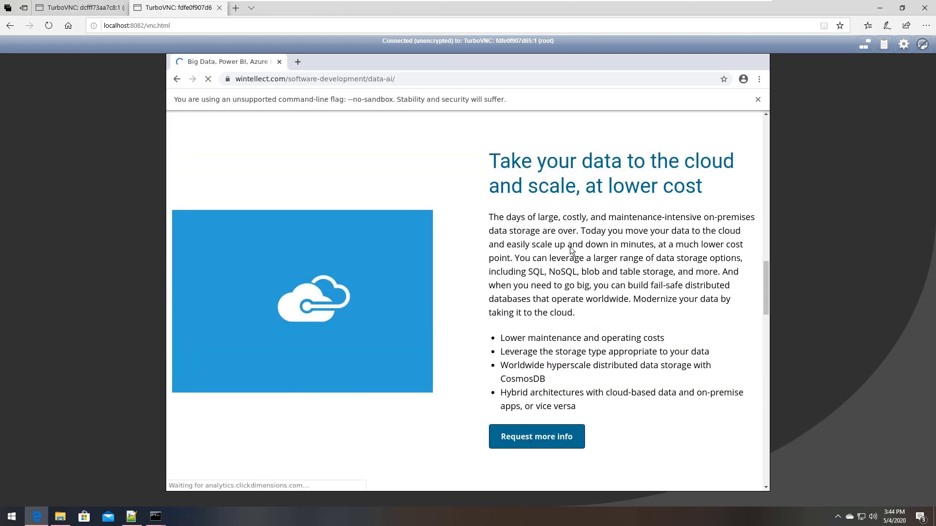
pyautogui.scroll(-5, 572, 254)
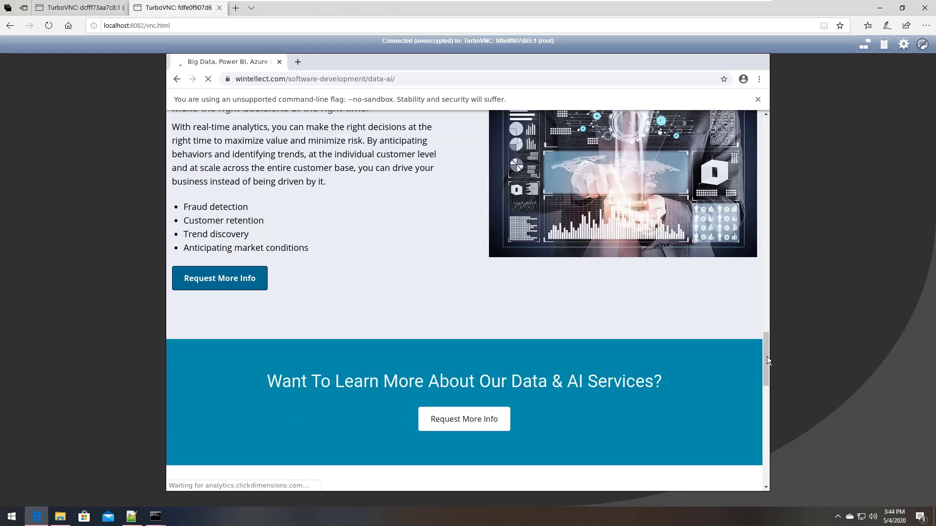
pyautogui.moveTo(767, 361); pyautogui.dragTo(761, 110)
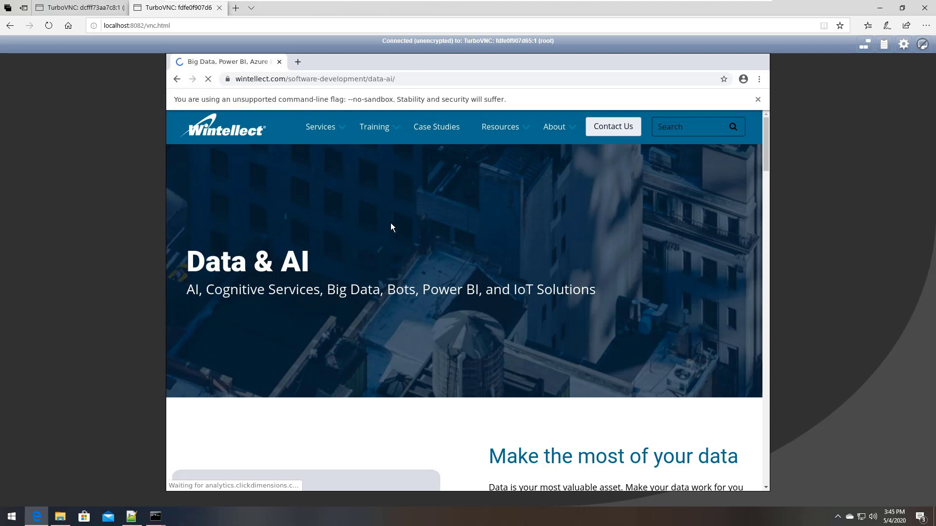
pyautogui.click(238, 128)
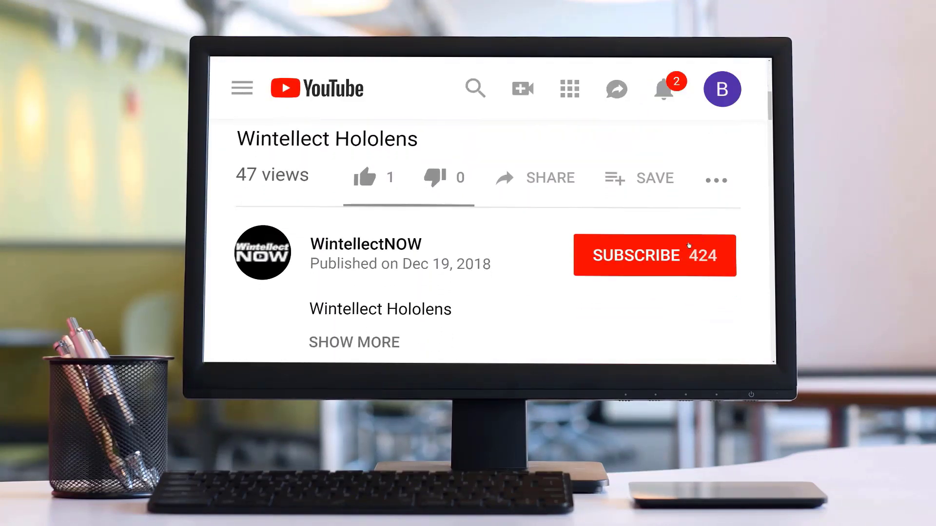
# Subscribe to WintellectNOW on YouTube with all notifications enabled, and follow WintellectNOW on Twitter
pyautogui.click(681, 250)
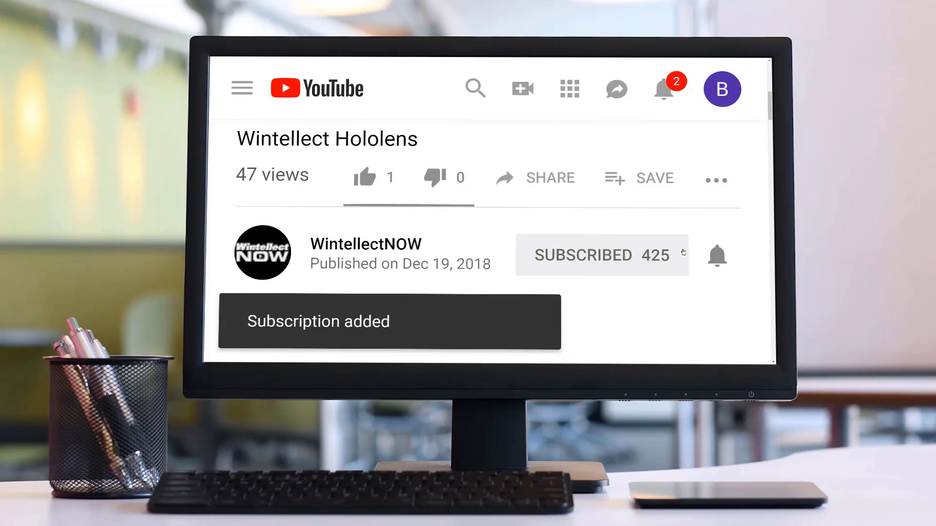
pyautogui.click(713, 255)
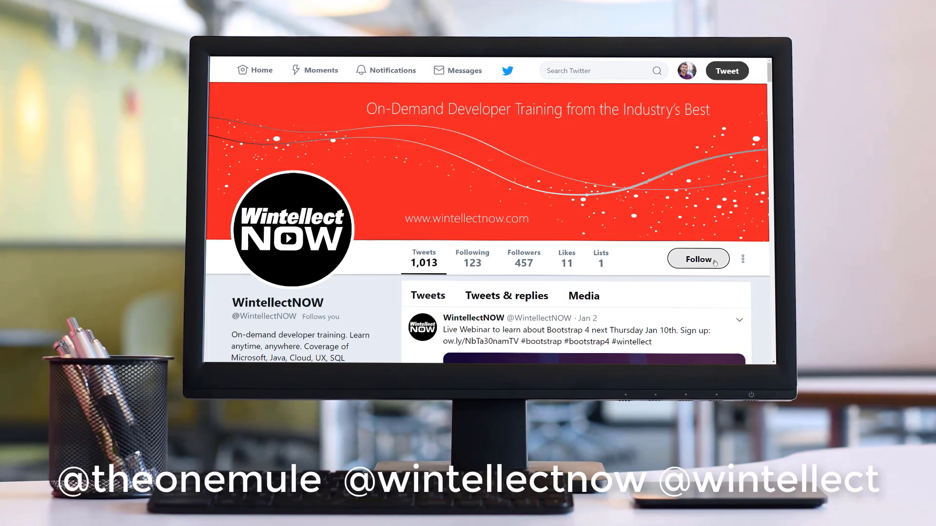
pyautogui.click(715, 264)
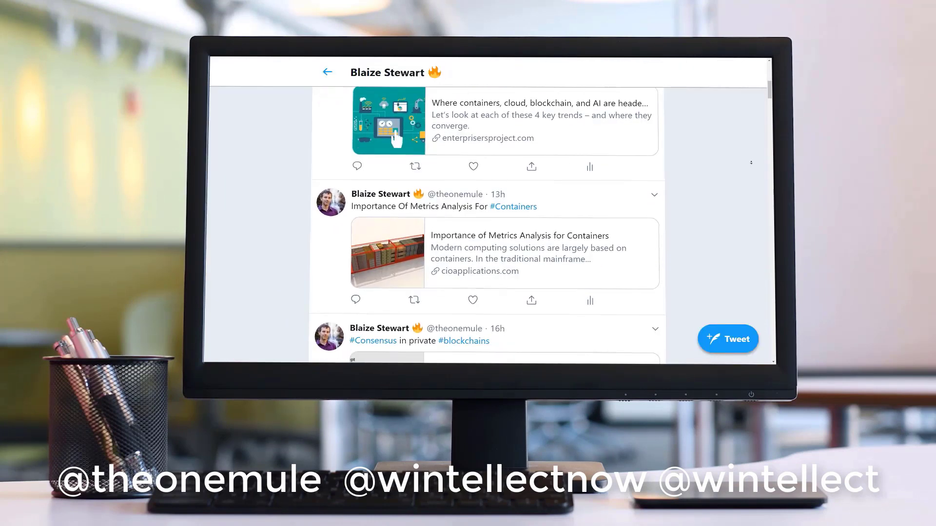
pyautogui.scroll(-3, 751, 163)
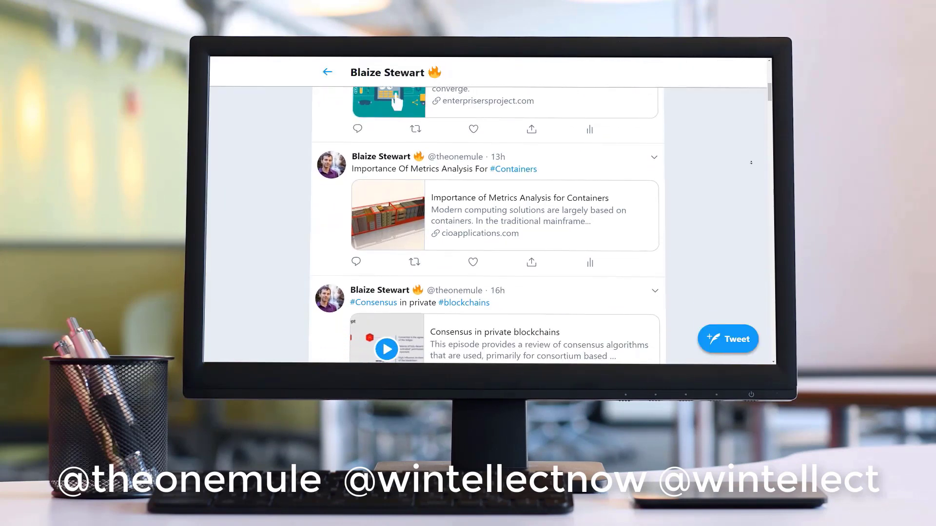